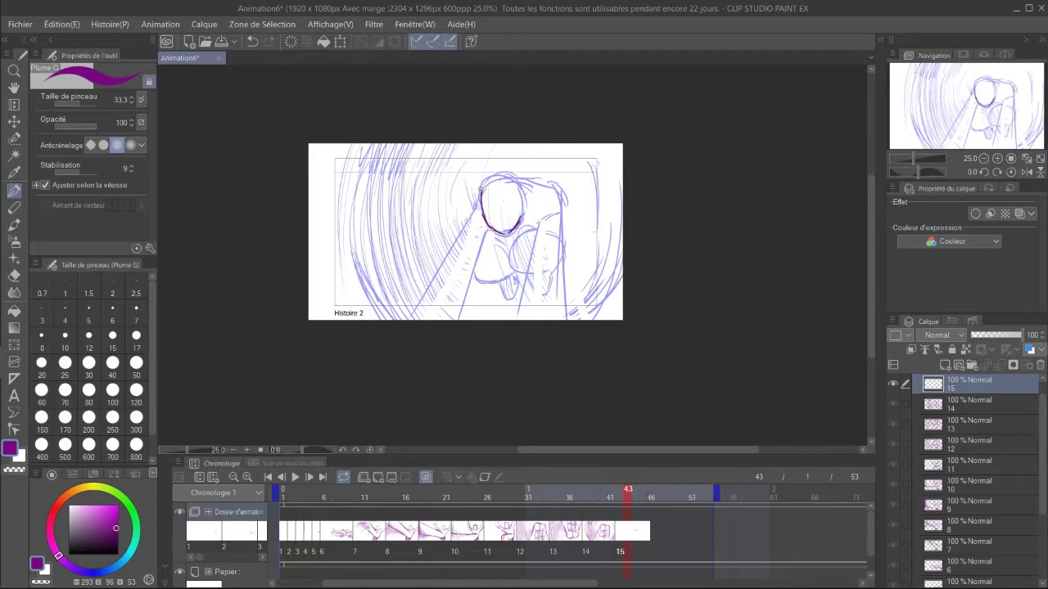
Step: Start cel 15 over from a copy of the previous pose and rework the figure's arms and legs
left_click_drag(480, 190, 521, 219)
key("ctrl+z")
right_click(625, 507)
left_click(640, 483)
key("e")
key("p")
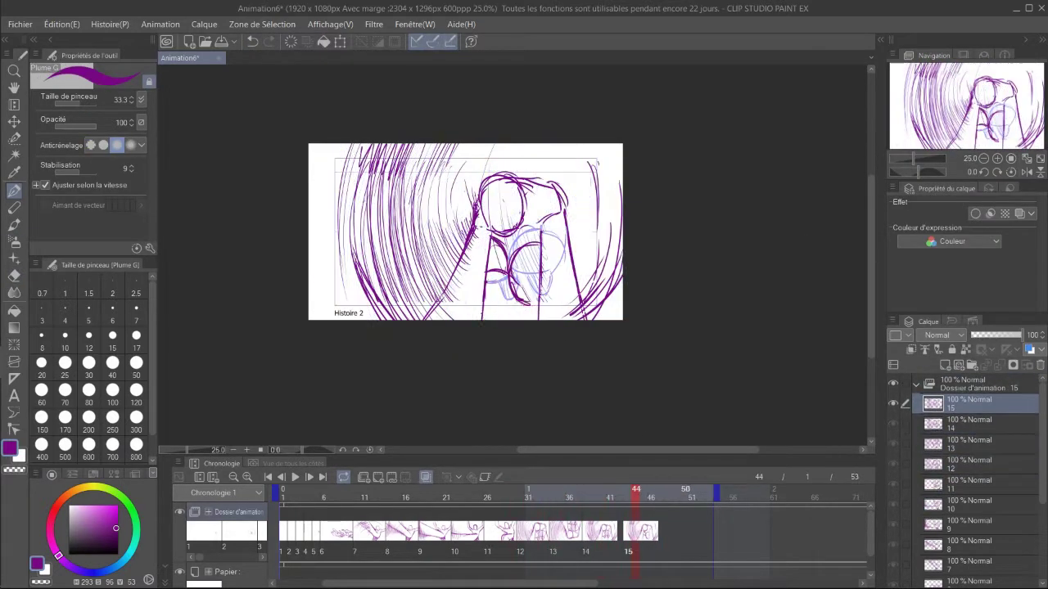
Step: Add cel 16 at frame 47 and sketch the crouching figure with head, arms, legs, hands and a ground line
left_click(660, 497)
left_click(378, 477)
mouse_move(499, 175)
left_mouse_down()
mouse_move(494, 214)
mouse_move(441, 292)
left_mouse_up()
left_click_drag(468, 293, 411, 311)
left_click_drag(536, 191, 573, 273)
left_click_drag(550, 279, 613, 305)
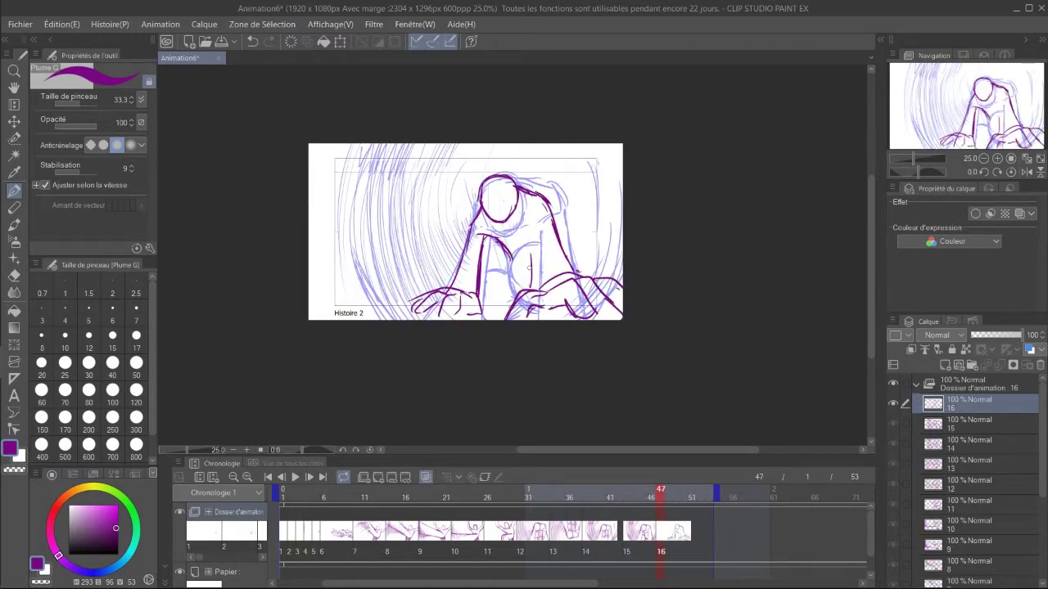
left_click_drag(537, 226, 531, 288)
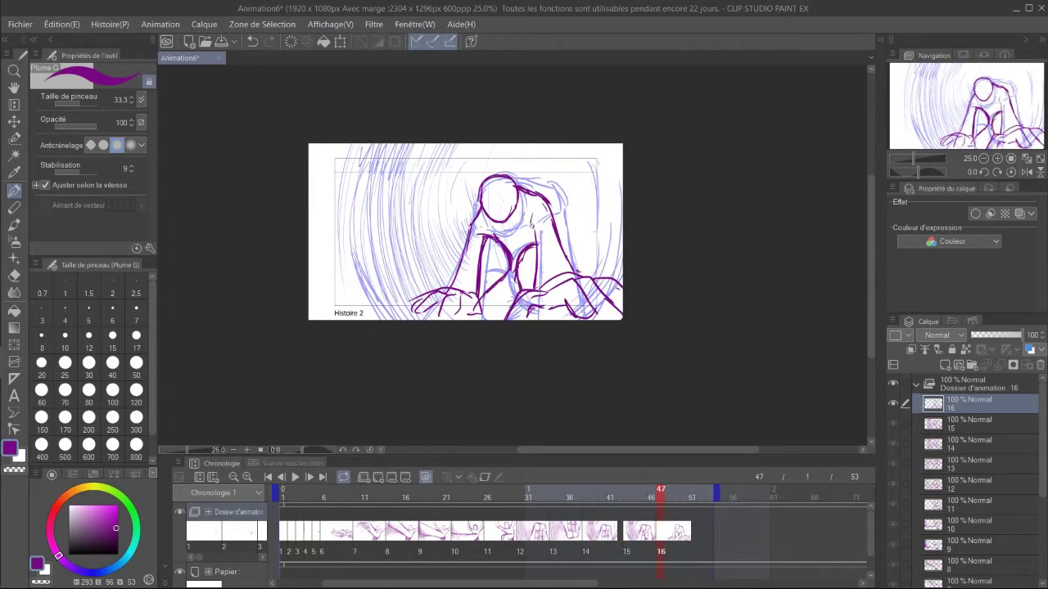
left_click_drag(342, 314, 583, 319)
Step: Extend the timeline's end to frame 68 and scale the drawing on cel 17 at frame 51 down to 88%
left_click_drag(716, 492, 839, 493)
left_click(693, 495)
left_click(61, 25)
mouse_move(96, 329)
left_click(374, 331)
left_click_drag(622, 319, 600, 314)
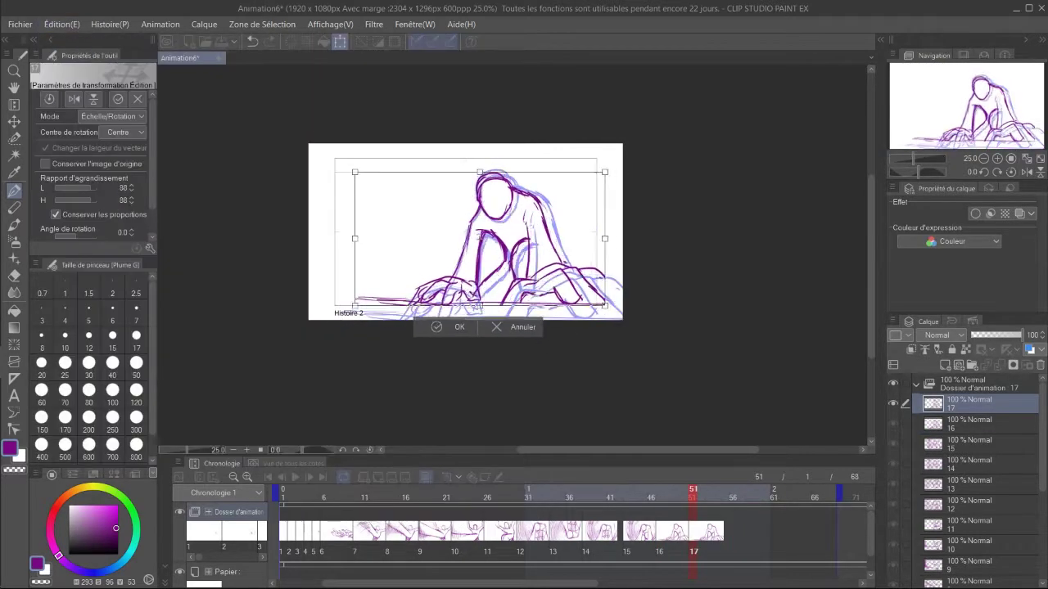
left_click(459, 328)
Step: Erase and rework the outer contours of both arms on cel 16 at frame 47
mouse_move(668, 495)
left_mouse_down()
mouse_move(603, 494)
mouse_move(662, 494)
left_mouse_up()
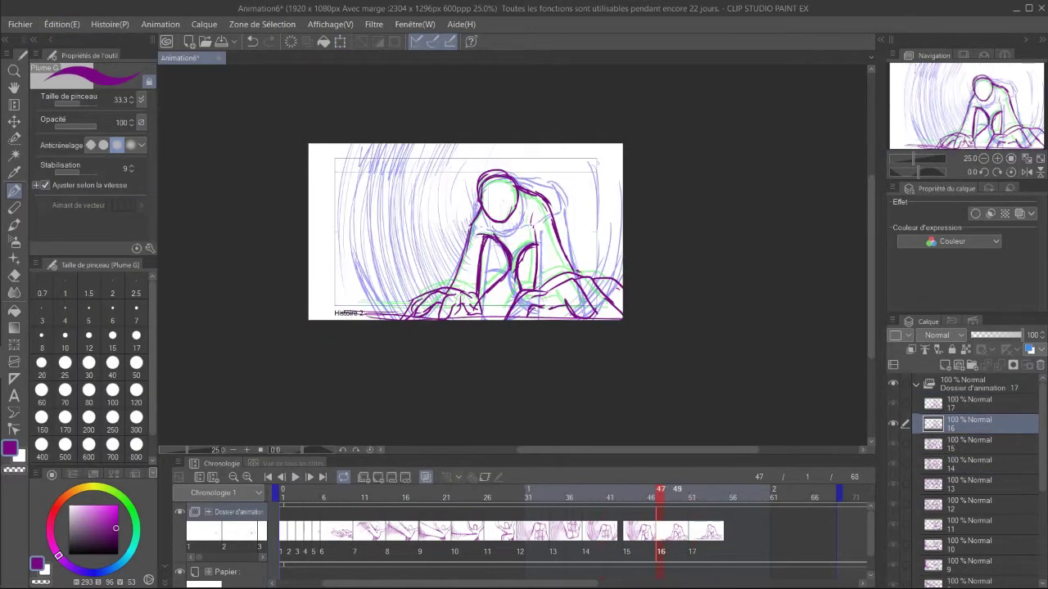
key("e")
left_click_drag(550, 210, 567, 267)
left_click_drag(470, 228, 452, 283)
key("p")
Step: Add a new cel after cel 17 and sketch the crouching figure's next pose over a long ground line
key("Right")
key("Right")
key("Right")
key("Right")
key("Right")
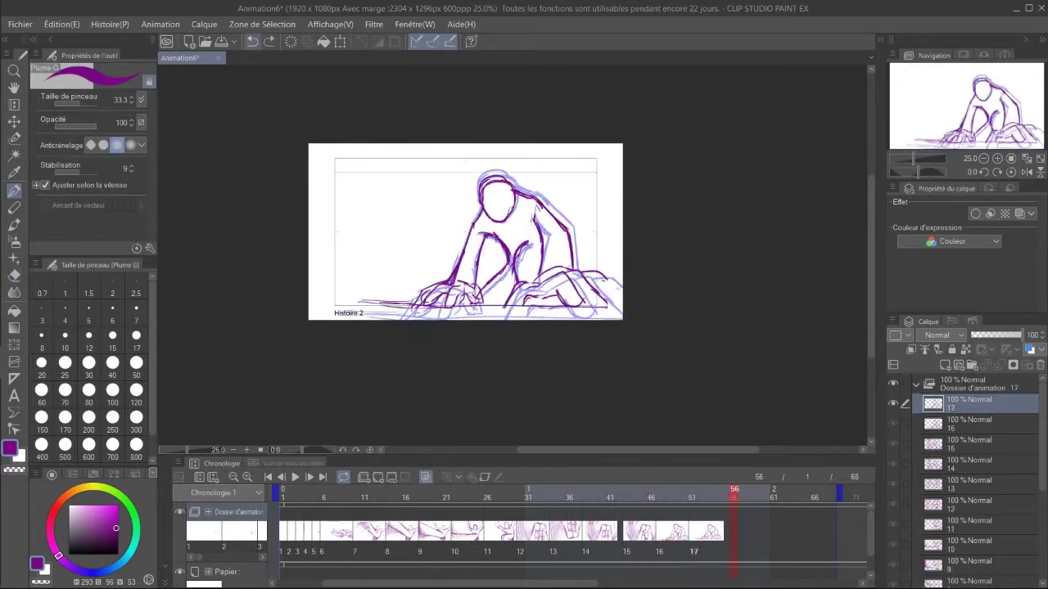
left_click(378, 477)
key("Right")
left_click_drag(342, 305, 622, 307)
mouse_move(481, 194)
left_mouse_down()
mouse_move(469, 244)
mouse_move(541, 210)
left_mouse_up()
key("e")
left_click_drag(429, 305, 571, 304)
key("p")
left_click_drag(510, 194, 486, 195)
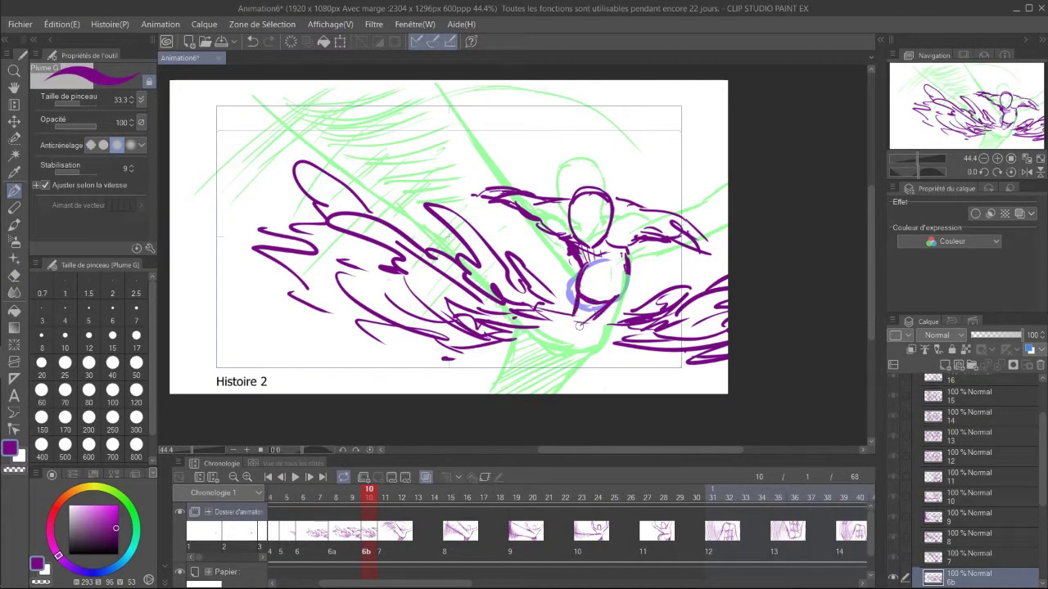
Step: Insert a duplicate of cel 6b at frame 11 and enlarge the drawing on cel 6b to 113%
left_click(385, 497)
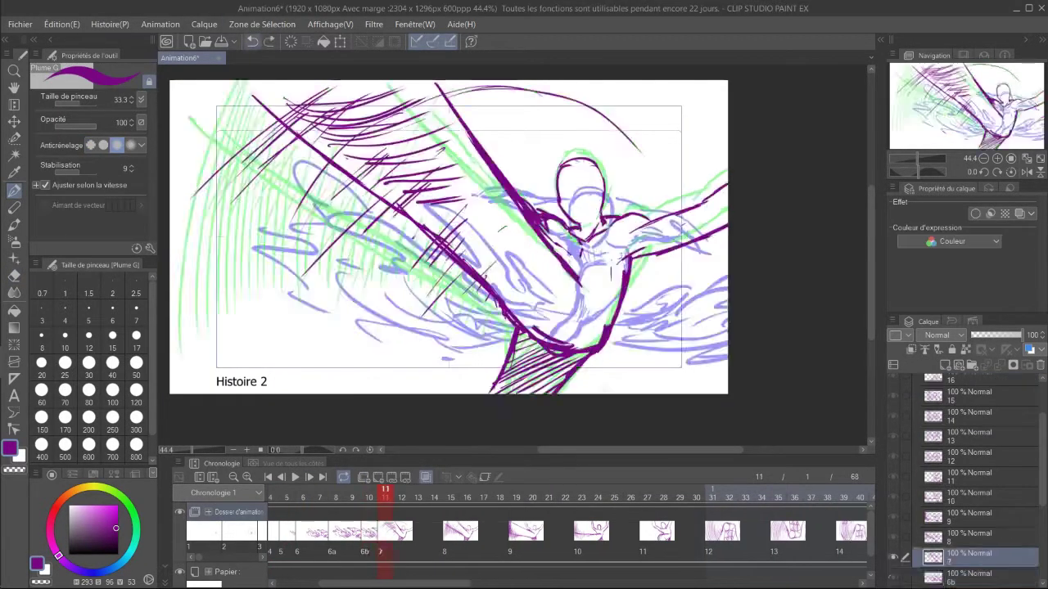
right_click(969, 578)
left_click(937, 332)
left_click(369, 496)
key("ctrl+t")
left_click_drag(251, 160, 222, 148)
left_click_drag(484, 270, 487, 263)
left_click_drag(226, 141, 207, 138)
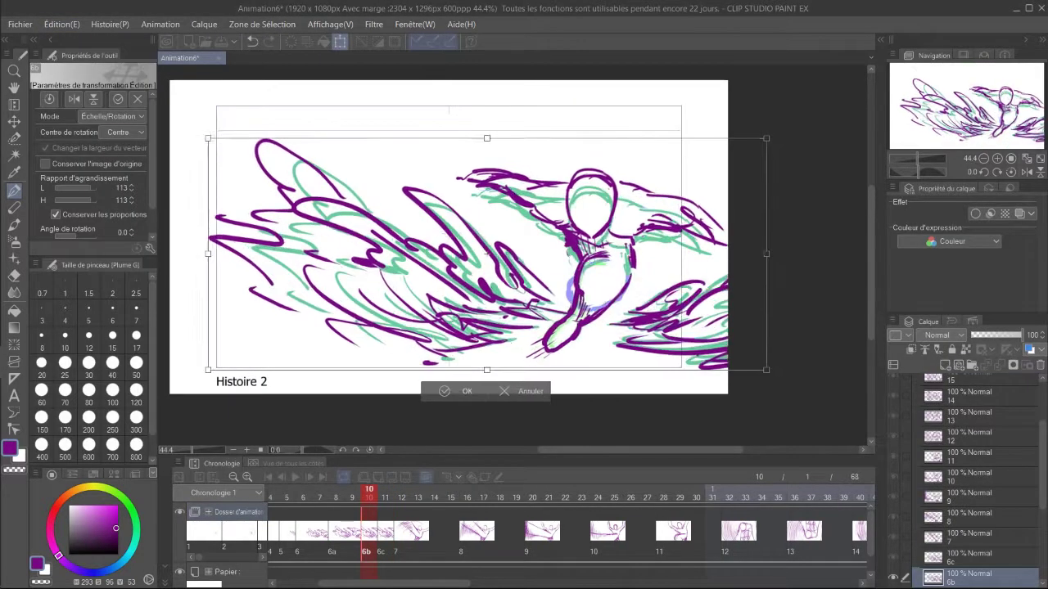
left_click(463, 390)
Step: On cel 6c at frame 11, erase the old leg lines and sketch a large foreshortened raised leg and a supporting leg
left_click(386, 497)
key("e")
mouse_move(576, 278)
left_mouse_down()
mouse_move(547, 339)
mouse_move(584, 277)
mouse_move(524, 321)
left_mouse_up()
key("p")
key("e")
mouse_move(543, 304)
left_mouse_down()
mouse_move(475, 254)
mouse_move(524, 319)
left_mouse_up()
key("p")
left_click_drag(451, 196, 458, 318)
left_click_drag(442, 204, 498, 318)
left_click_drag(597, 316, 585, 371)
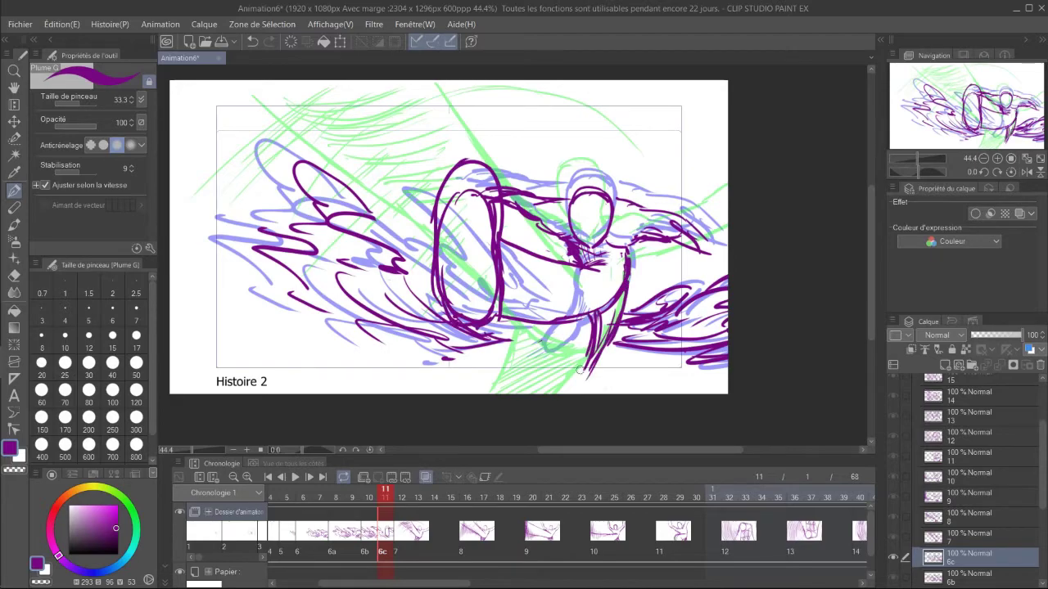
Step: Play back the animation, scale the drawing on cel 6c up to about 110% and reposition it
left_click(295, 477)
left_click(295, 477)
left_click(451, 496)
left_click(61, 24)
left_click(90, 328)
left_click(377, 330)
left_click_drag(251, 159, 202, 138)
left_click_drag(483, 266, 492, 259)
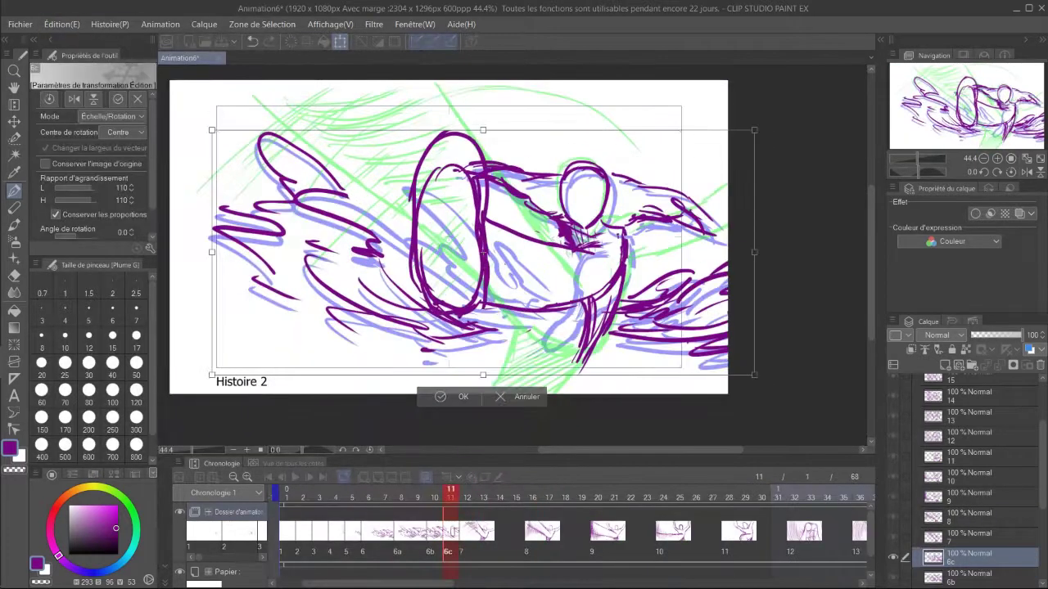
left_click_drag(754, 375, 748, 372)
left_click(460, 395)
Step: Preview the motion and insert a frame at frame 12 holding cel 6d, a copy of cel 6c
left_click(295, 477)
left_click(295, 477)
left_click(550, 497)
left_click(159, 25)
left_click(593, 285)
left_click(566, 497)
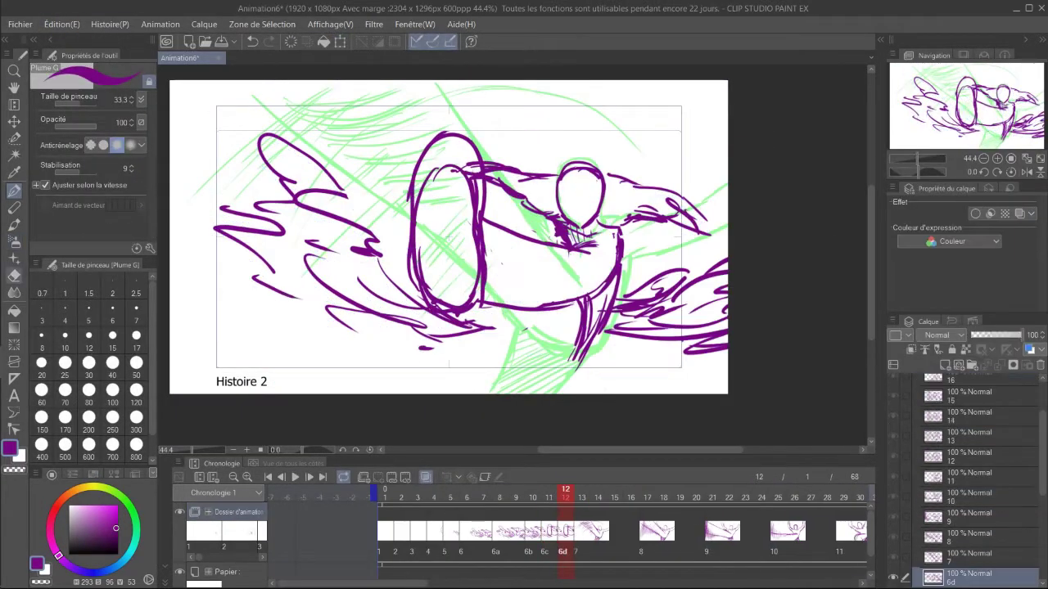
Step: On cel 6d, redraw the raised leg higher up, thicken the supporting leg and add wavy contours around the splash shapes
left_click_drag(397, 106, 385, 96)
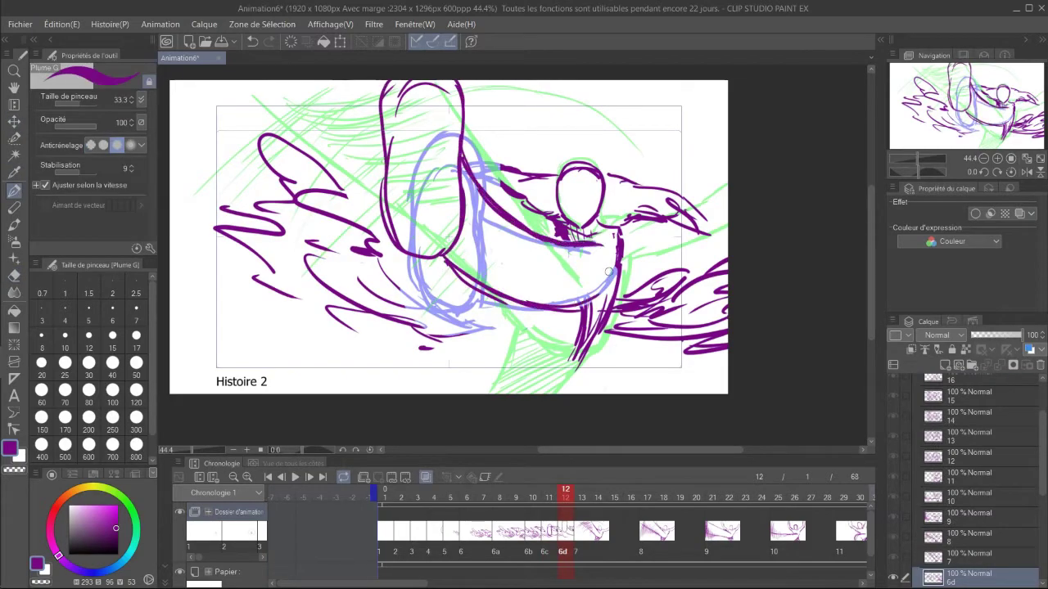
left_click_drag(615, 261, 561, 367)
left_click_drag(190, 249, 251, 306)
left_click_drag(304, 342, 426, 367)
left_click_drag(250, 357, 390, 381)
left_click_drag(632, 376, 707, 357)
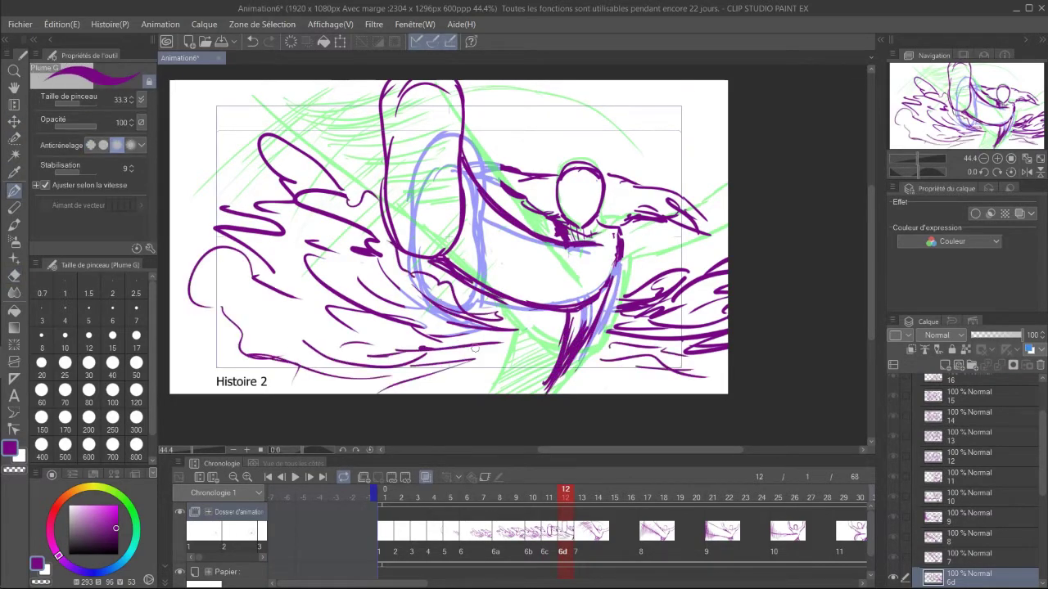
Step: Play back the animation and slightly enlarge the drawing on cel 6d
mouse_move(566, 497)
left_mouse_down()
mouse_move(844, 497)
mouse_move(549, 496)
left_mouse_up()
left_click(295, 477)
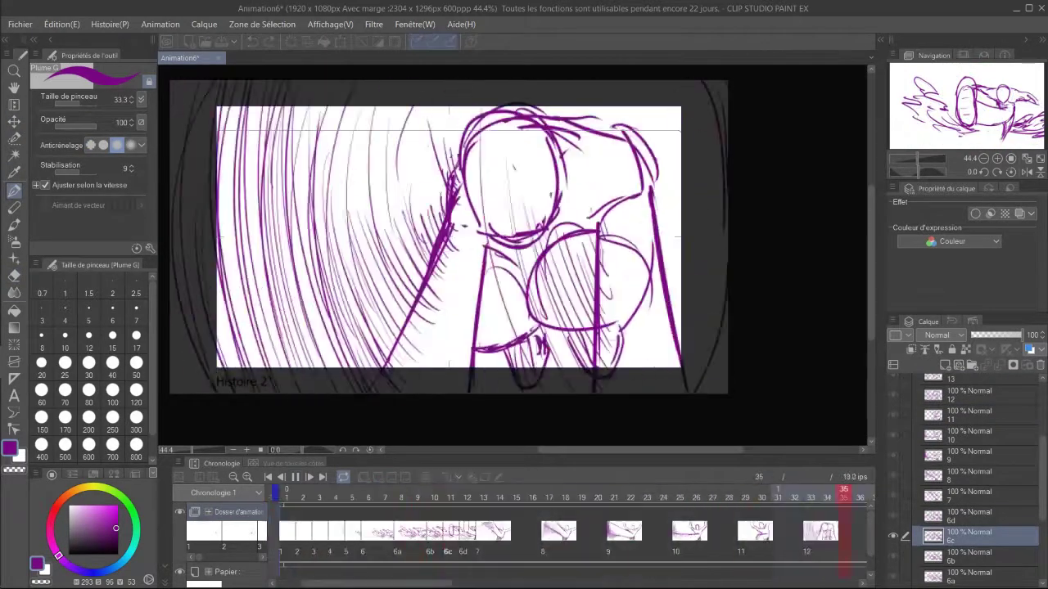
key("space")
key("ctrl+t")
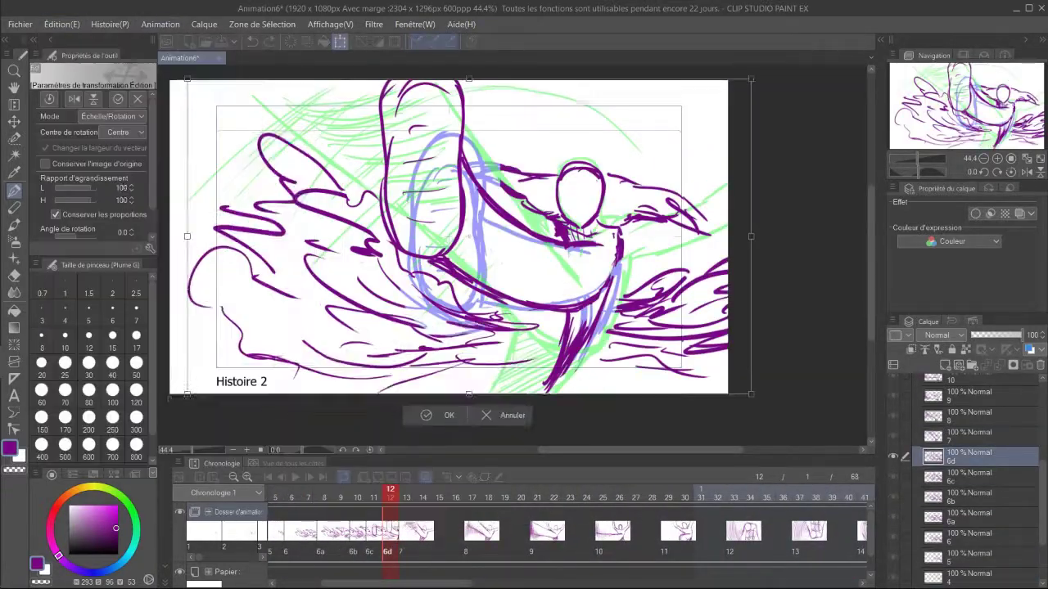
left_click_drag(187, 75, 171, 70)
key("Return")
Step: Erase the hand on cel 6d, redraw the arms stretching farther outward and preview the animation
key("e")
mouse_move(706, 232)
left_mouse_down()
mouse_move(655, 192)
mouse_move(727, 192)
left_mouse_up()
key("p")
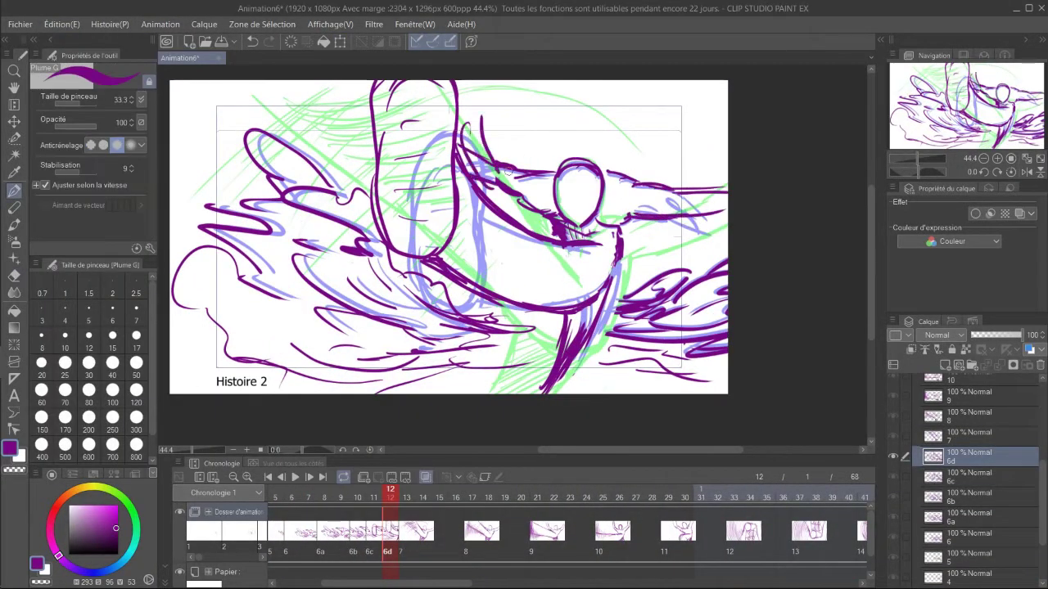
key("space")
key("space")
Step: Review the following frames and place cel 7a at frame 15
left_click(456, 496)
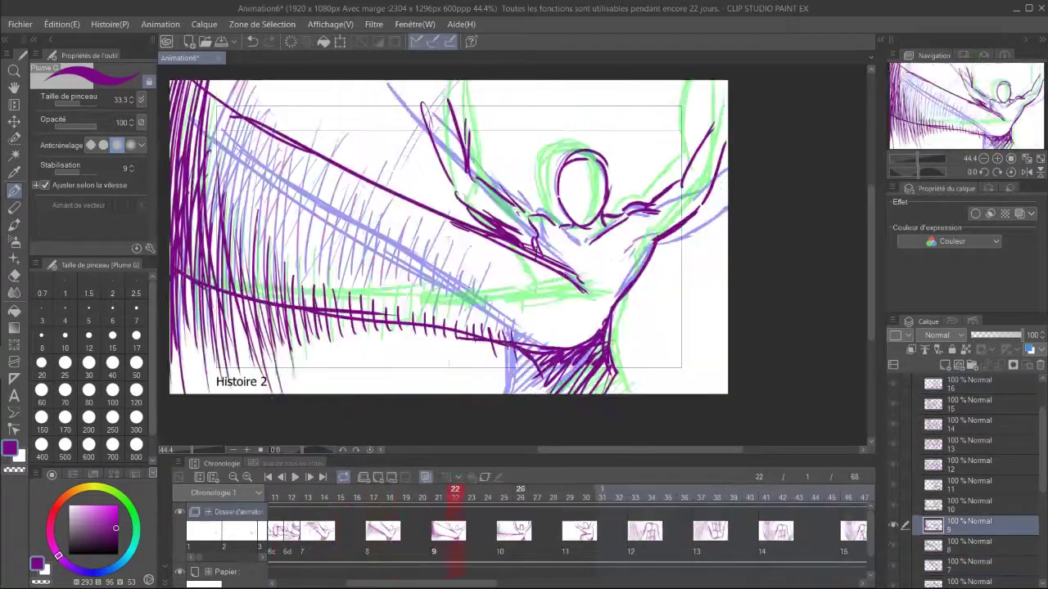
key("space")
key("space")
left_click(853, 497)
left_click(360, 497)
right_click(373, 502)
left_click(381, 398)
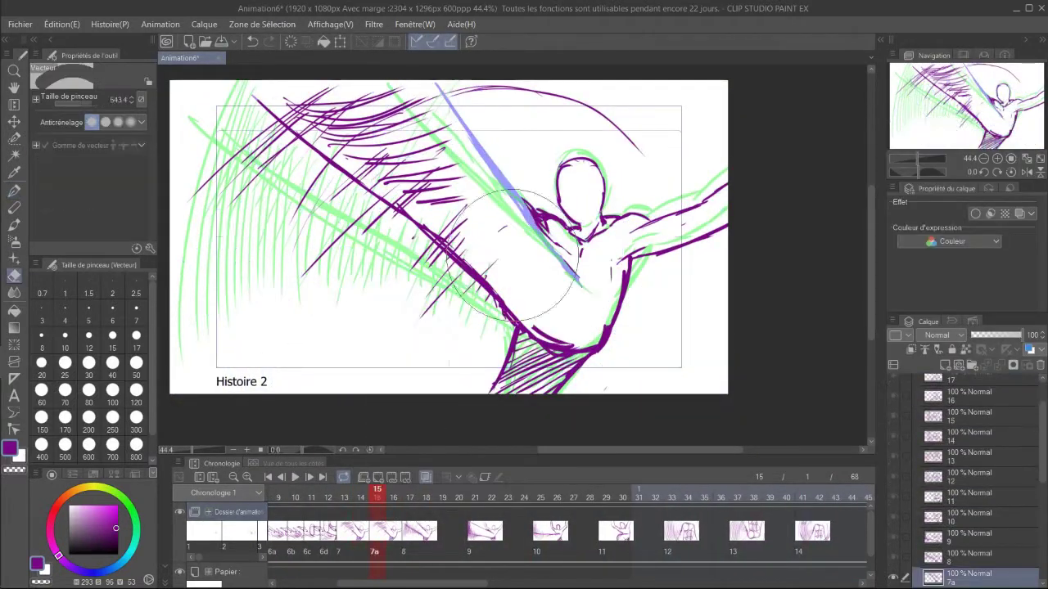
Step: On cel 7a, erase the swinging leg and redraw it farther out with long curved motion strokes
left_click_drag(260, 115, 246, 182)
left_click_drag(234, 82, 182, 360)
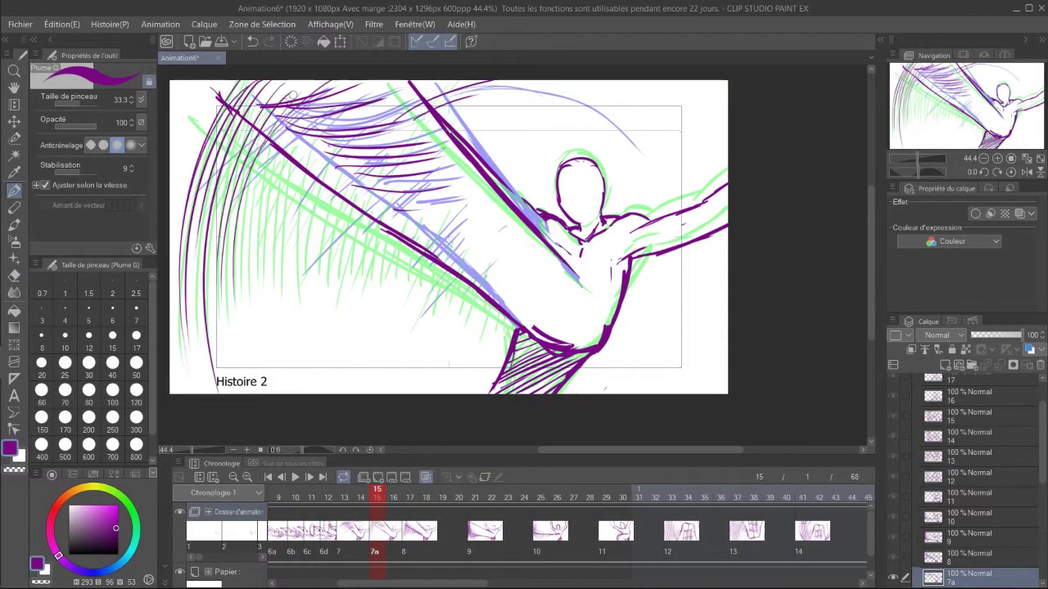
left_click_drag(287, 123, 260, 270)
left_click_drag(362, 176, 354, 264)
left_click_drag(357, 128, 411, 86)
left_click_drag(446, 109, 558, 95)
left_click_drag(232, 288, 257, 393)
left_click_drag(250, 288, 281, 391)
Step: Place cel 8a at frame 19 and erase its old leg contours and hatching
left_click(443, 497)
right_click(438, 500)
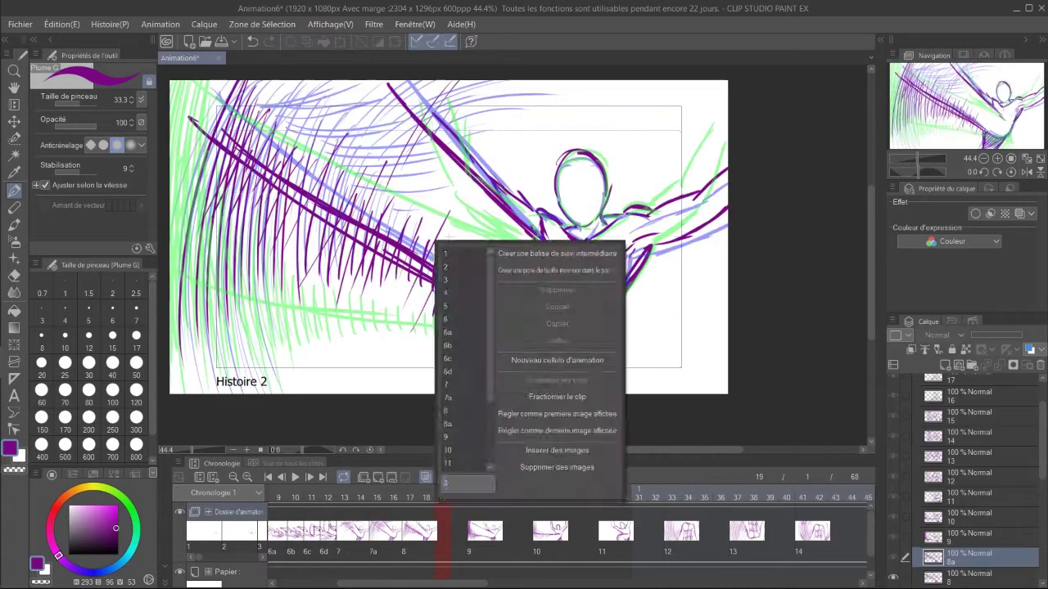
left_click(447, 434)
key("e")
mouse_move(233, 115)
left_mouse_down()
mouse_move(446, 292)
mouse_move(401, 115)
left_mouse_up()
key("p")
left_click(345, 496)
left_click(443, 497)
Step: Sketch the swinging leg's upper and lower contours on cel 8a and cover its far end with curved motion strokes
left_click_drag(311, 90, 560, 246)
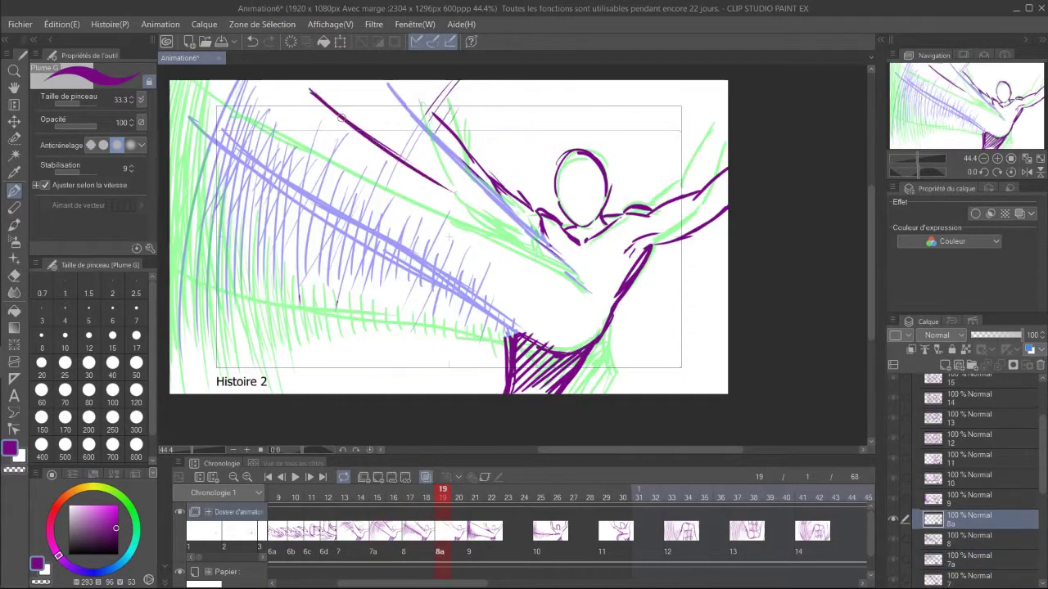
left_click_drag(189, 201, 524, 334)
key("ctrl+z")
mouse_move(190, 174)
left_mouse_down()
mouse_move(524, 334)
mouse_move(468, 309)
left_mouse_up()
key("e")
key("p")
left_click_drag(170, 157, 524, 333)
mouse_move(232, 82)
left_mouse_down()
mouse_move(180, 295)
mouse_move(197, 328)
left_mouse_up()
left_click_drag(257, 93, 219, 328)
left_click_drag(301, 137, 277, 214)
mouse_move(228, 192)
left_mouse_down()
mouse_move(255, 393)
mouse_move(265, 393)
left_mouse_up()
left_click_drag(215, 211, 222, 393)
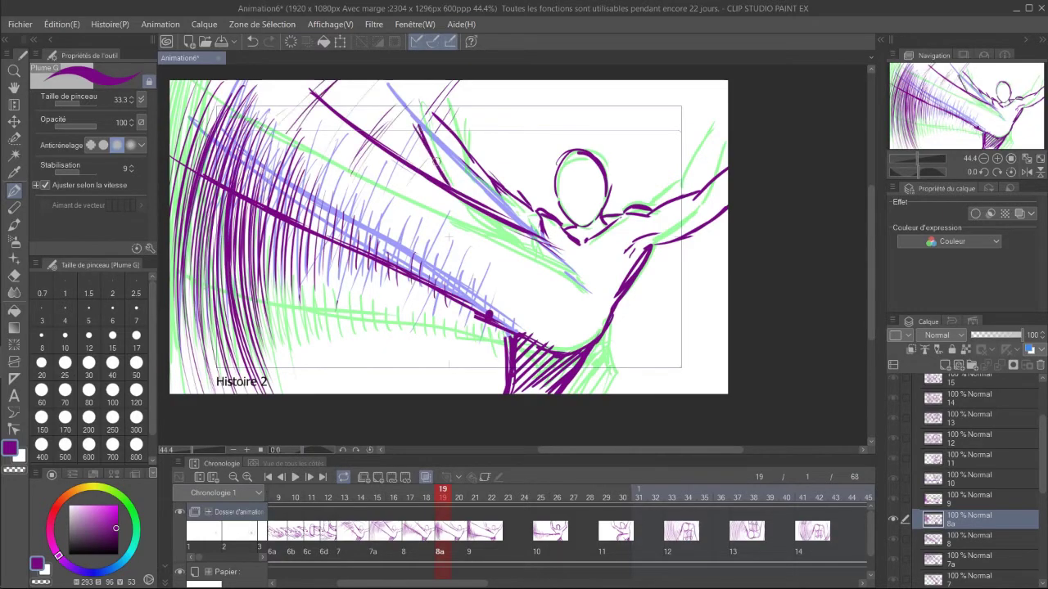
Step: Erase the raised forearm on cel 8a, redraw it more upright and play back the animation
left_click_drag(481, 174, 530, 212)
key("e")
left_click_drag(434, 113, 491, 176)
key("p")
left_click_drag(441, 91, 453, 192)
left_click_drag(455, 82, 470, 154)
key("e")
key("p")
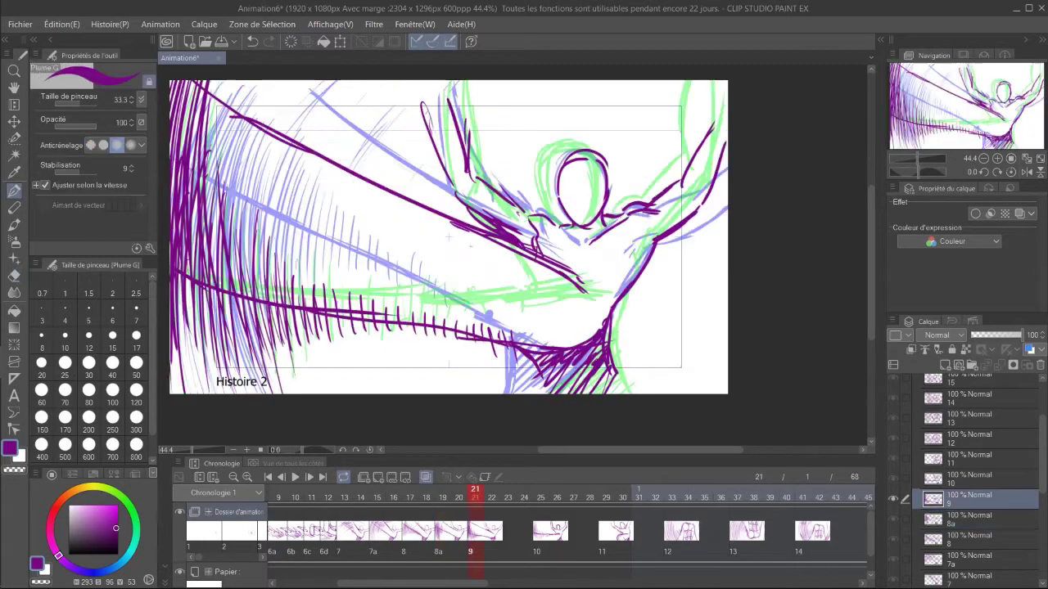
key("Return")
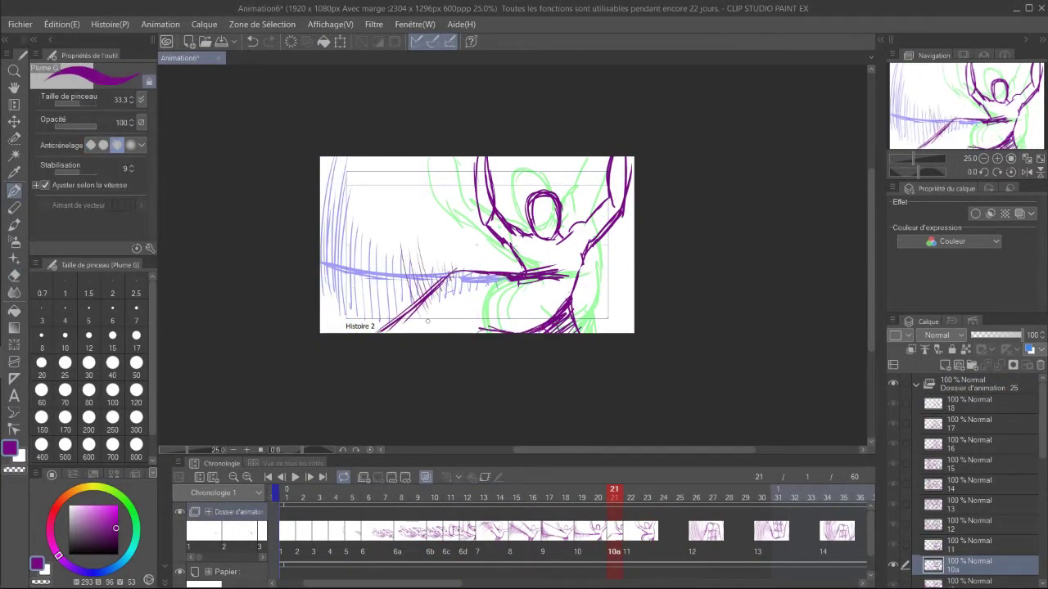
Step: Draw a series of near-vertical motion strokes beside the bent leg on cel 10a at frame 21
left_click_drag(399, 238, 419, 329)
left_click_drag(392, 246, 409, 332)
left_click_drag(375, 205, 396, 327)
left_click_drag(360, 208, 378, 325)
left_click_drag(354, 184, 357, 315)
left_click_drag(346, 160, 347, 303)
left_click_drag(401, 274, 426, 332)
Step: Erase the surplus inner lines of the bent leg on cel 11 at frame 22
key("Right")
key("e")
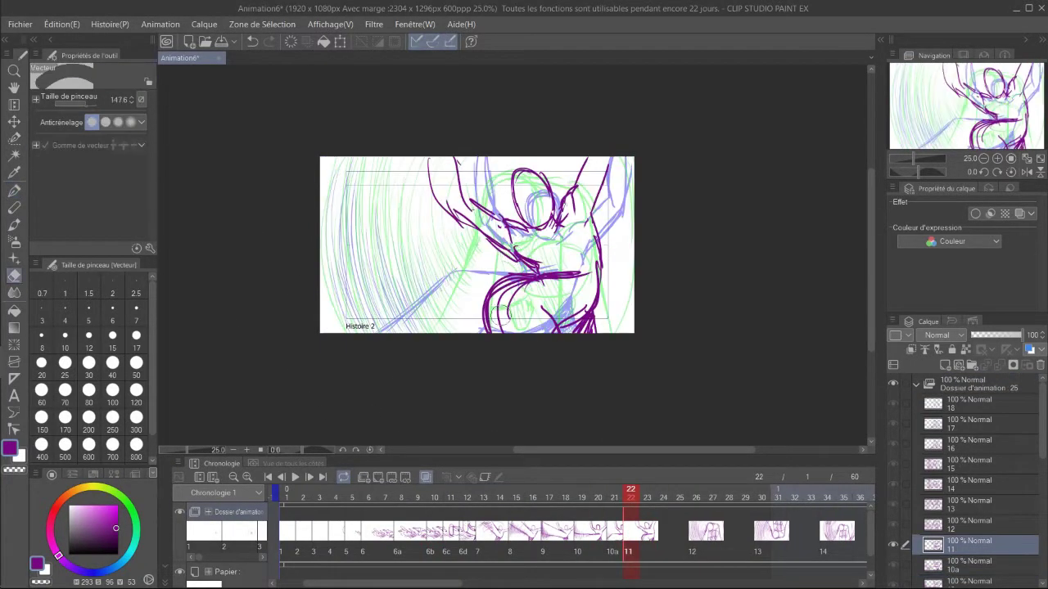
left_click_drag(501, 325, 564, 287)
key("p")
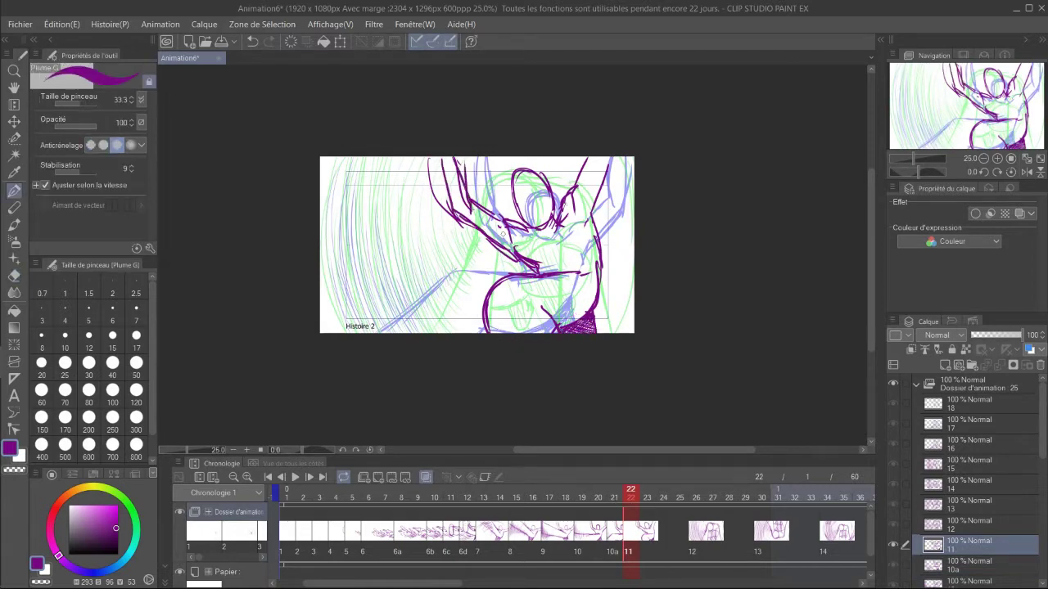
Step: Erase the surplus outer arm lines on cel 11 and draw curved motion strokes beside and below the figure's hip
key("e")
left_click_drag(432, 164, 458, 183)
key("p")
left_click_drag(393, 213, 402, 319)
left_click_drag(410, 255, 429, 332)
left_click_drag(433, 296, 466, 332)
mouse_move(456, 308)
left_mouse_down()
mouse_move(485, 331)
mouse_move(515, 332)
left_mouse_up()
Step: Compare the neighbouring frames and paste a copy of cel 11 as cel 11a at frame 24
key("Right")
key("Right")
key("Right")
key("Right")
key("Left")
key("Left")
key("Left")
key("Right")
key("ctrl+v")
Step: Try transforming the copied drawing on cel 11a and clear the cel's content
key("ctrl+t")
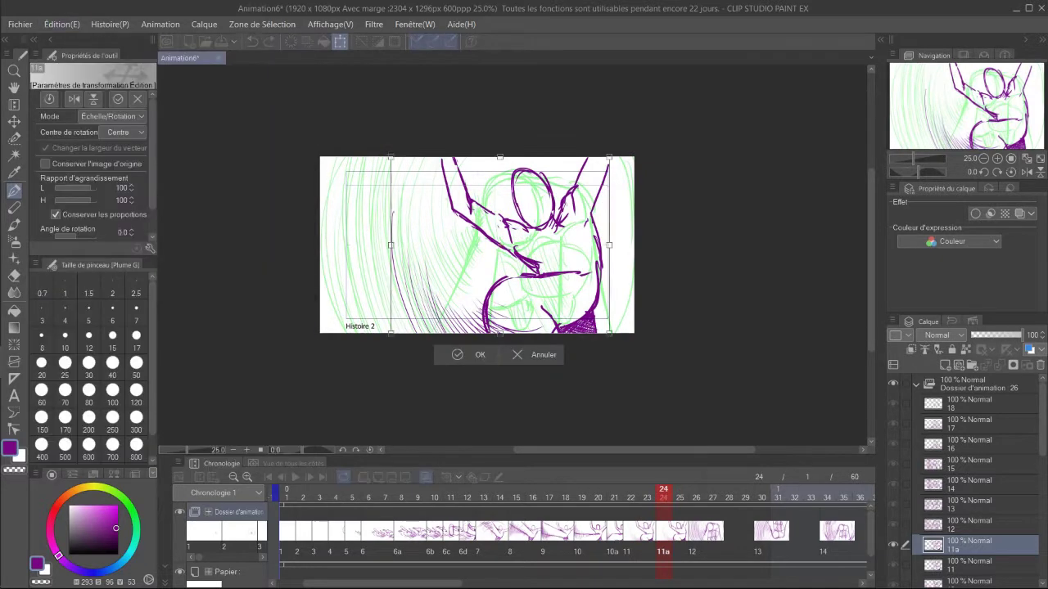
left_click_drag(640, 277, 632, 208)
key("Escape")
key("ctrl+t")
key("Escape")
key("Delete")
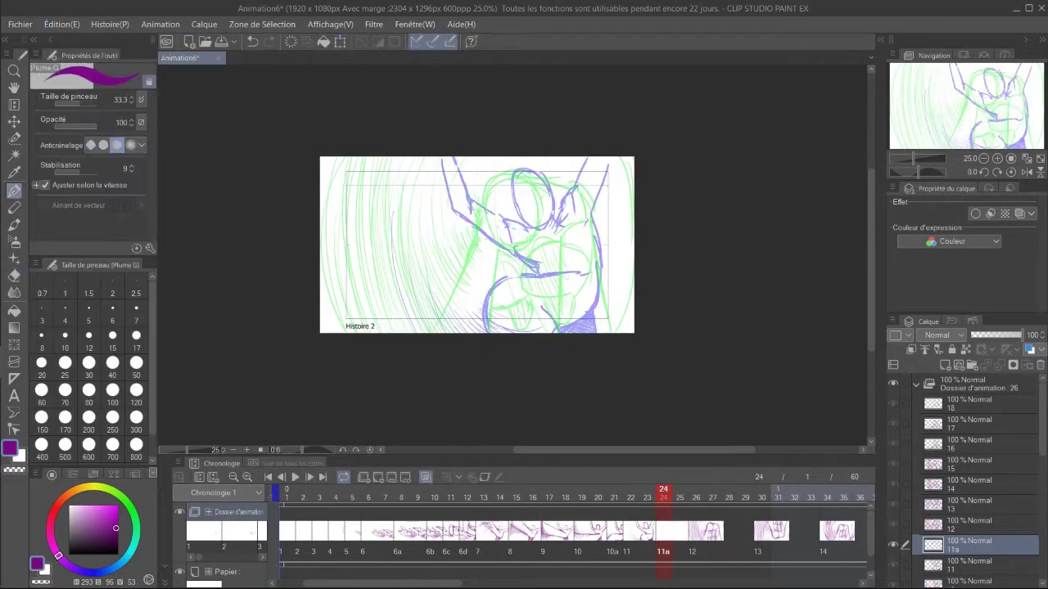
Step: Sketch the head, shoulders and outstretched arm of the lowering figure on cel 11a and play back the animation
left_click_drag(527, 164, 559, 214)
left_click_drag(560, 159, 589, 222)
left_click_drag(404, 165, 490, 193)
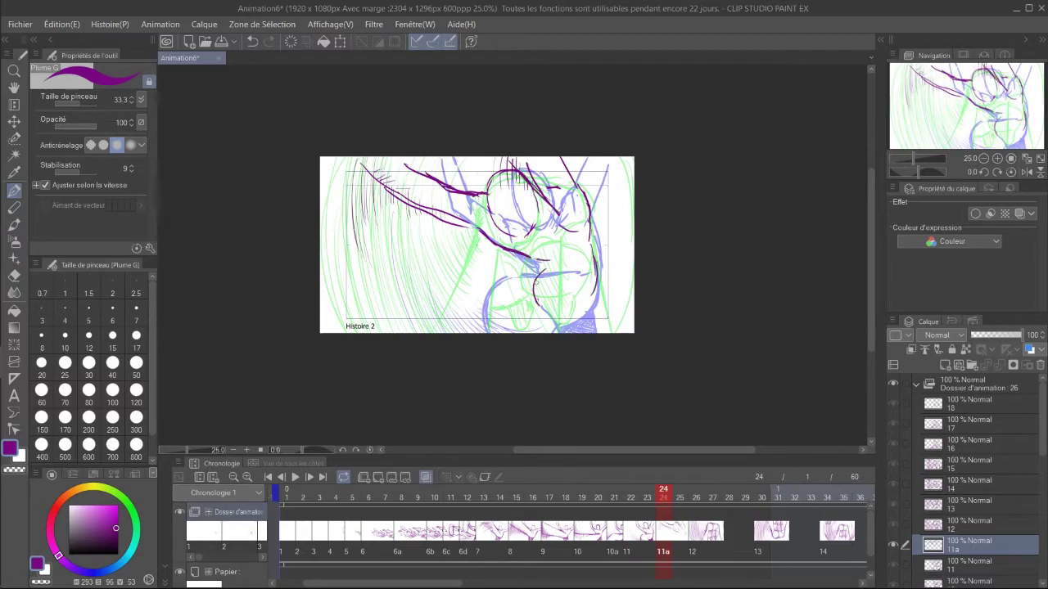
key("space")
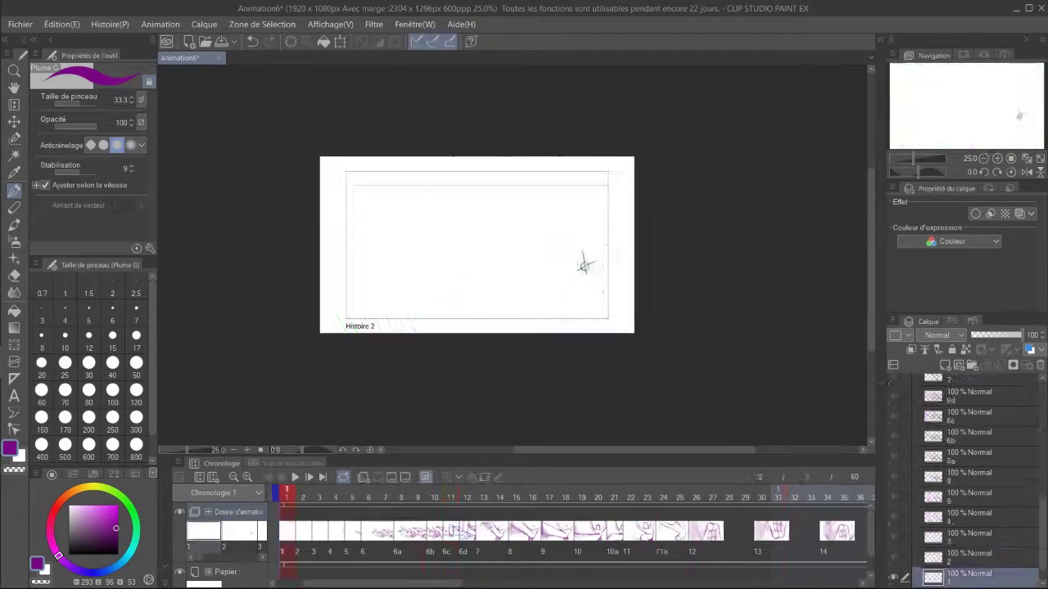
key("space")
Step: Set up cel 11b at frame 26 from the cel 11a drawing and erase its outstretched arm and lower body lines
key("Right")
key("e")
left_click(378, 477)
left_click_drag(368, 168, 469, 222)
left_click_drag(524, 294, 591, 302)
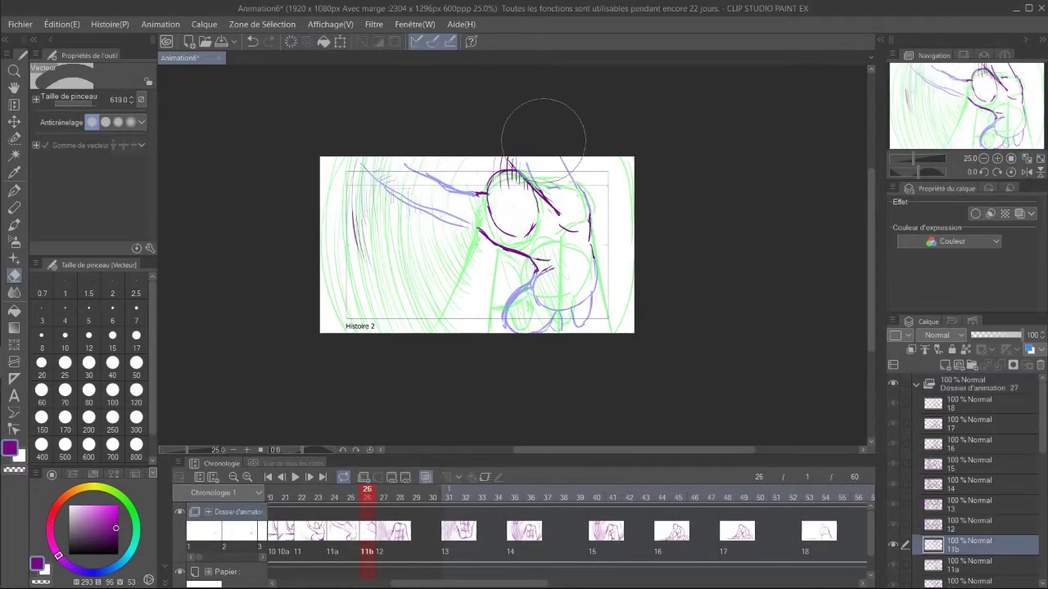
Step: Sketch the downward-reaching arm on cel 11b and the second limb descending diagonally from the opposite shoulder
key("p")
left_click_drag(482, 192, 372, 256)
left_click_drag(478, 230, 423, 255)
left_click_drag(402, 238, 336, 299)
left_click_drag(425, 254, 341, 312)
left_click_drag(546, 188, 592, 257)
left_click_drag(553, 201, 513, 290)
left_click_drag(548, 226, 478, 331)
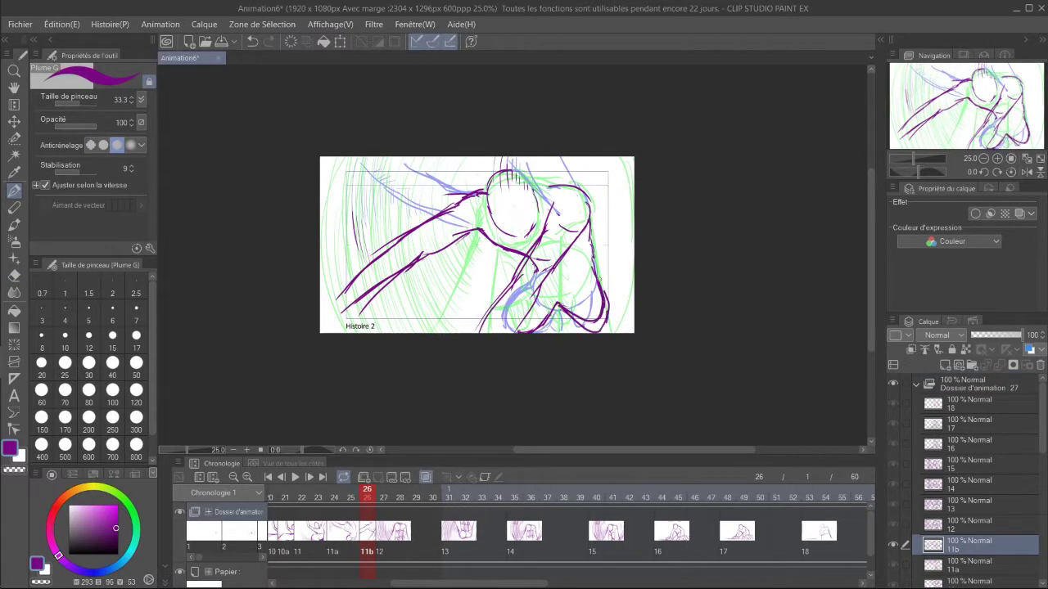
Step: Erase the doubled lines of the bent limb and the stray strokes above the head on cel 11b
key("e")
left_click_drag(566, 308, 601, 322)
left_click_drag(601, 266, 604, 318)
left_click_drag(506, 161, 508, 188)
Step: Draw curved motion strokes around the reaching arm and along the far edge of cel 11b, and play back the animation
key("p")
left_click_drag(337, 159, 342, 315)
left_click_drag(364, 158, 362, 301)
left_click_drag(388, 158, 374, 296)
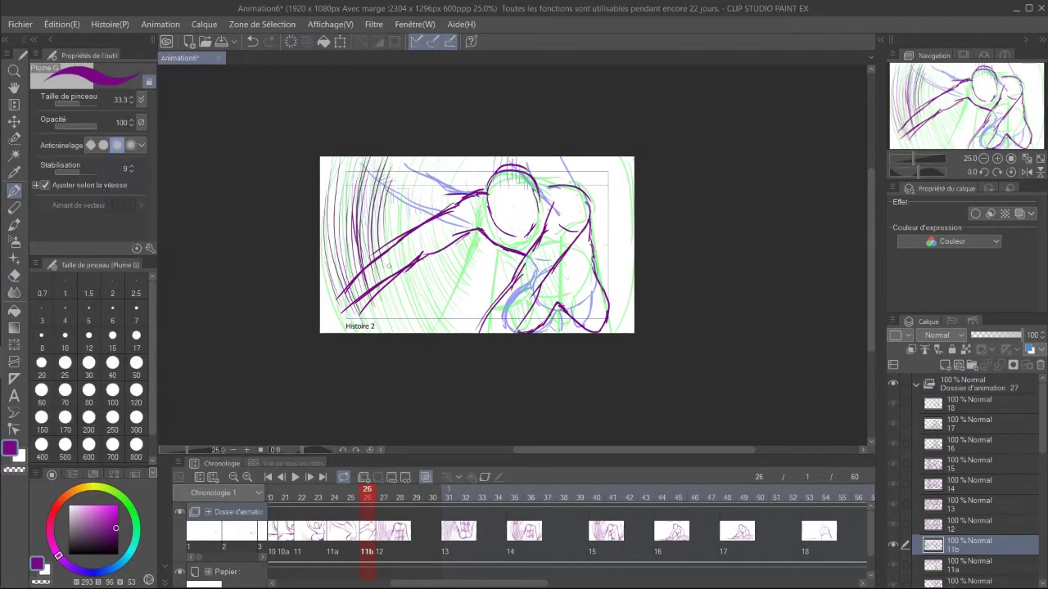
left_click_drag(400, 191, 391, 261)
left_click_drag(373, 288, 404, 332)
left_click_drag(338, 288, 373, 333)
left_click_drag(441, 248, 470, 332)
left_click_drag(593, 167, 619, 286)
left_click_drag(428, 158, 419, 254)
left_click_drag(603, 158, 616, 306)
left_click(296, 477)
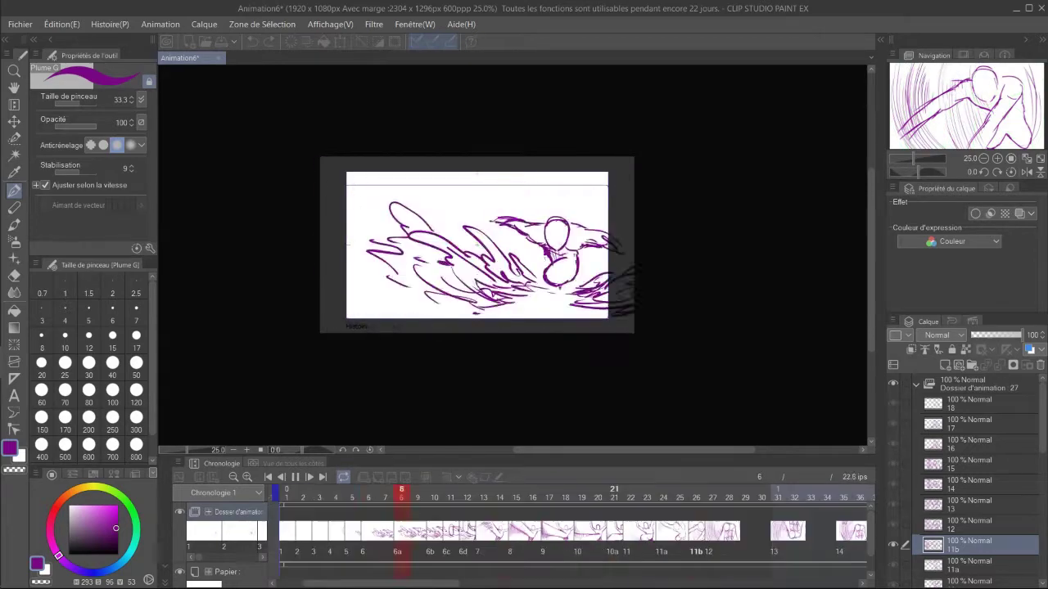
key("Return")
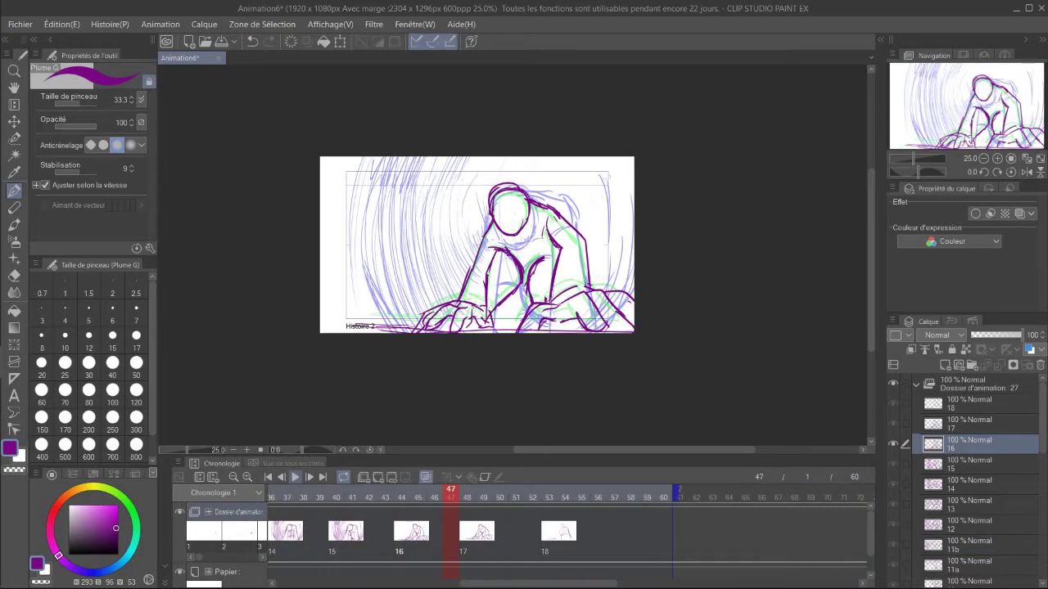
Step: Erase the lower torso lines on cel 12 at frame 27 and redraw them as a narrow oval between the legs
left_click_drag(539, 584, 436, 584)
left_click(509, 497)
left_click(14, 276)
left_click_drag(550, 261, 576, 316)
left_click(14, 191)
left_click_drag(517, 260, 543, 305)
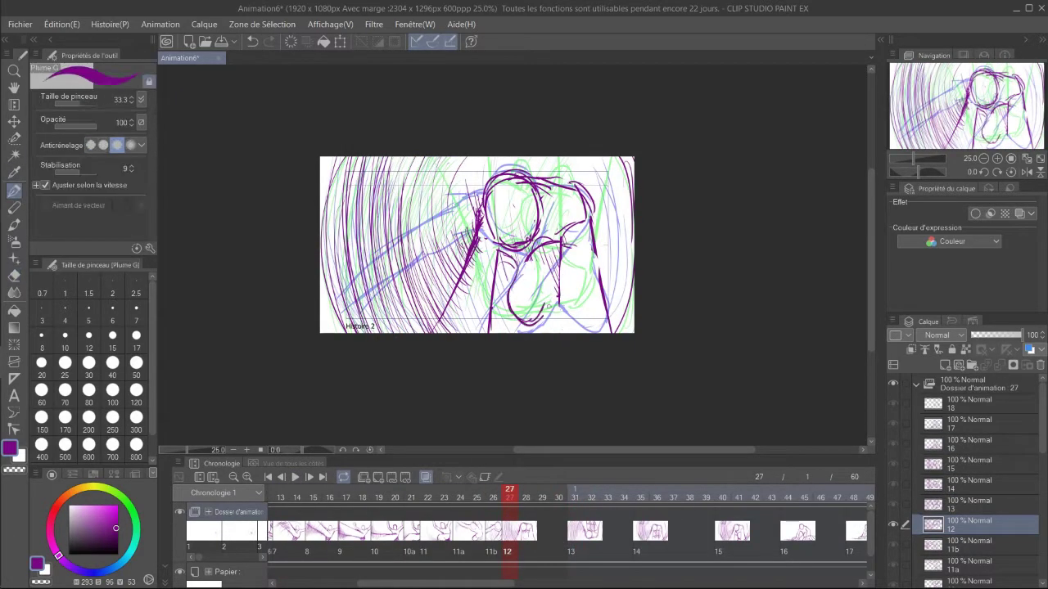
Step: Duplicate cel 12 as cel 12a and place the copy at frame 29
left_click(493, 497)
left_click(526, 497)
left_click(542, 497)
right_click(969, 524)
left_click(900, 233)
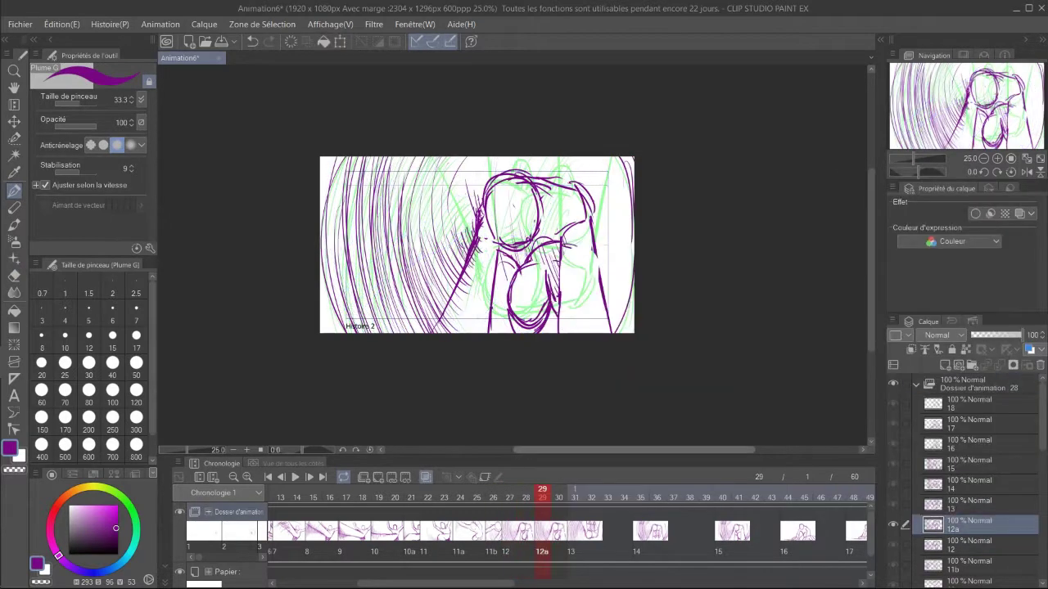
Step: Erase inner torso lines on cel 12a, rotate the whole drawing counterclockwise with a slight shift, and play back the animation
left_click(14, 276)
left_click_drag(533, 255, 526, 321)
key("p")
key("ctrl+t")
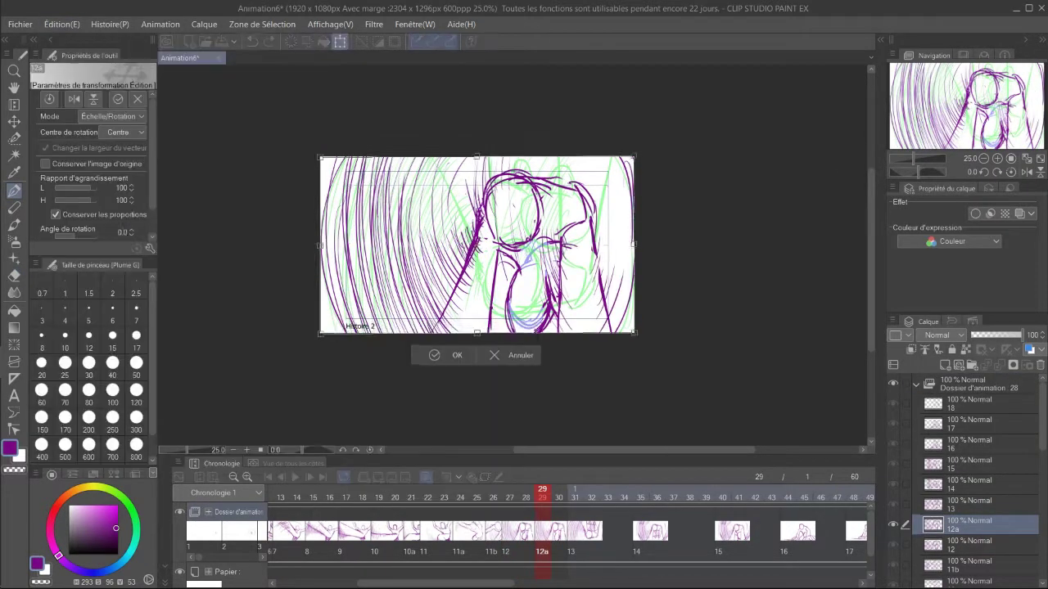
left_click_drag(491, 229, 499, 238)
mouse_move(663, 156)
left_mouse_down()
mouse_move(636, 118)
mouse_move(561, 66)
left_mouse_up()
left_click_drag(499, 238, 497, 256)
key("Return")
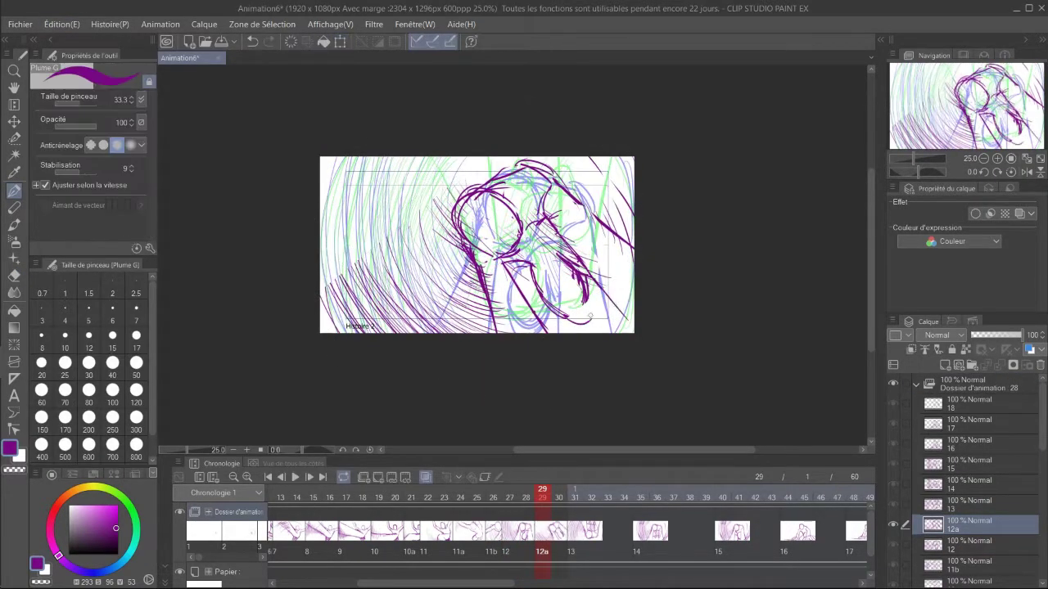
key("space")
key("space")
Step: Place a copy of cel 12a named 13b above cel 13 and assign it to frame 33
right_click(379, 509)
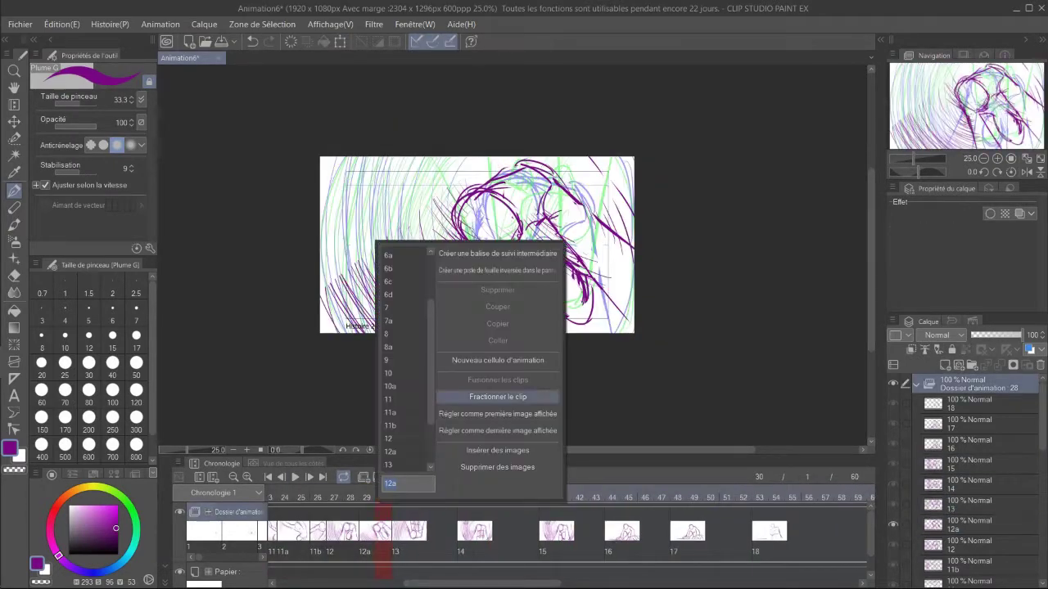
left_click(393, 483)
left_click(432, 497)
left_click_drag(969, 525, 969, 496)
right_click(427, 507)
left_click(437, 484)
Step: Flip the cel 13b drawing horizontally
left_click(61, 24)
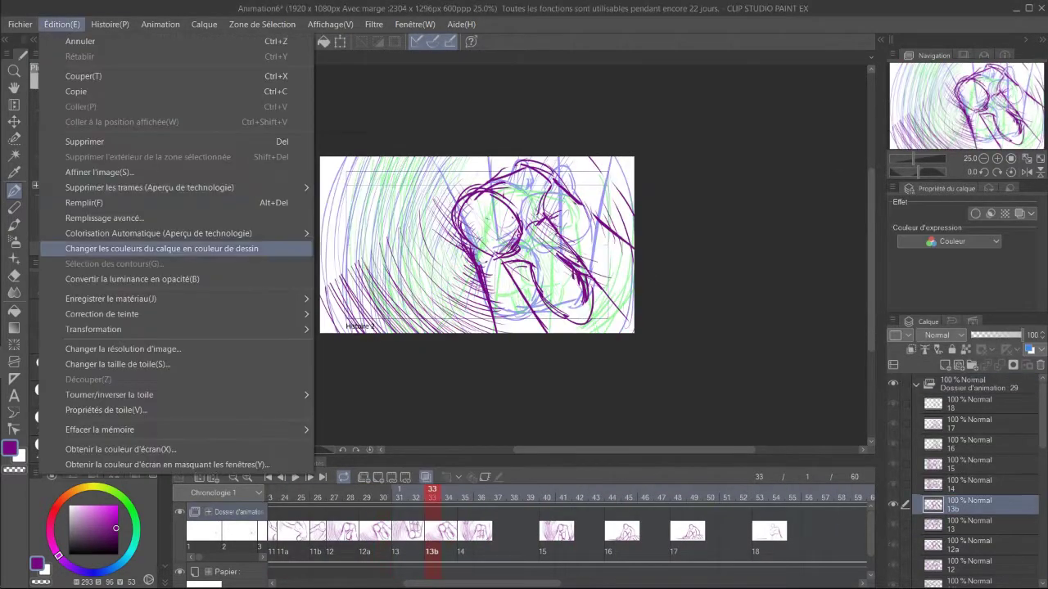
left_click(368, 330)
left_click(74, 99)
key("Return")
Step: Erase and redraw the lower torso shapes on cel 14 at frame 36, and play back the animation
left_click_drag(366, 497, 514, 496)
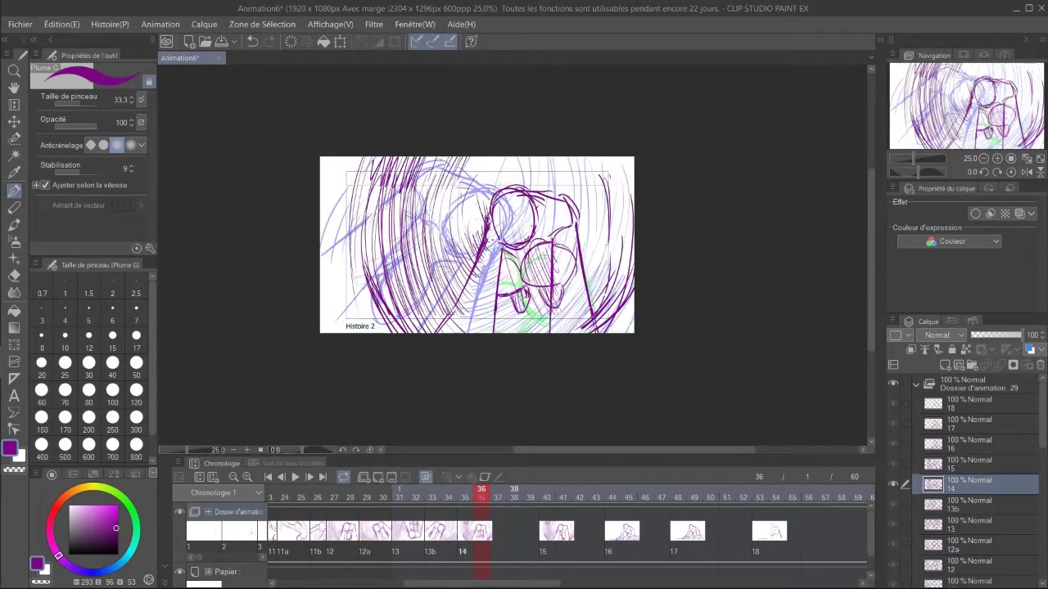
left_click(14, 276)
left_click_drag(544, 261, 517, 320)
left_click(14, 191)
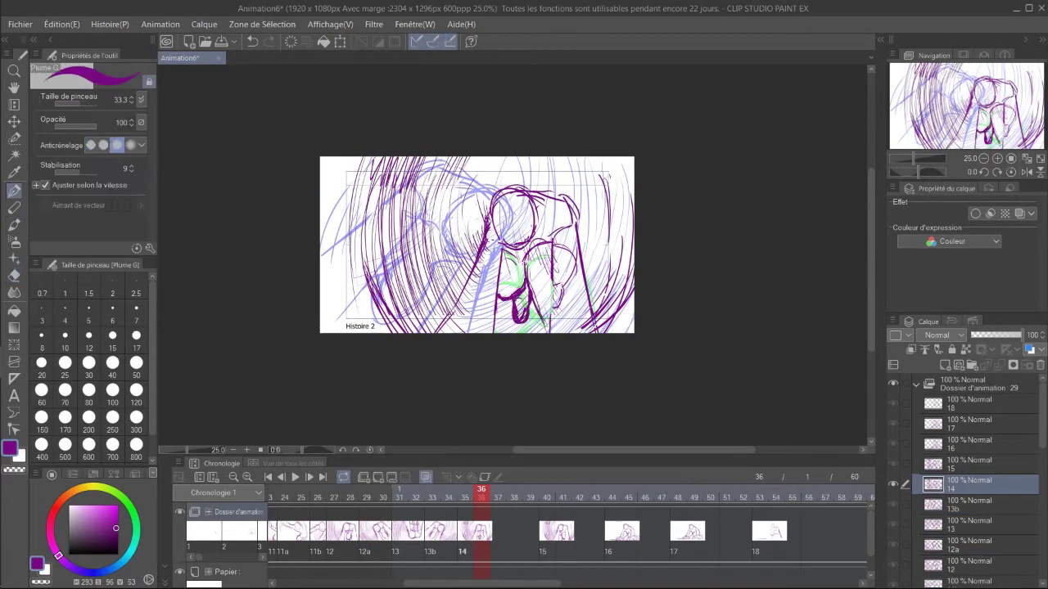
left_click(295, 477)
left_click(296, 478)
Step: Replace cel 14 with a renamed duplicate of cel 12 and remove the old cel 15 layer
left_click_drag(465, 497, 415, 497)
right_click(969, 445)
left_click(908, 194)
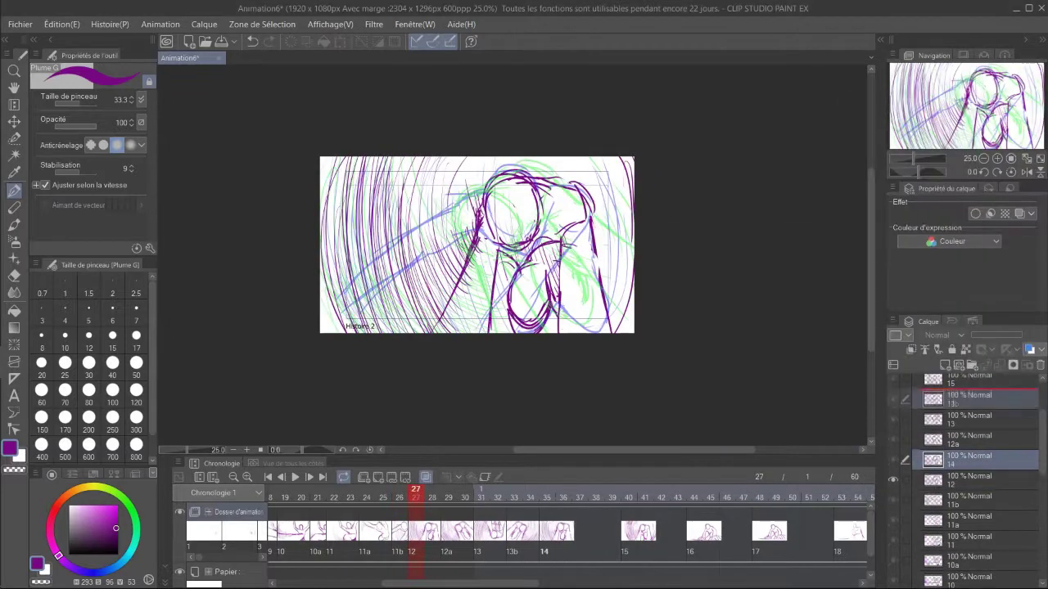
left_click(546, 497)
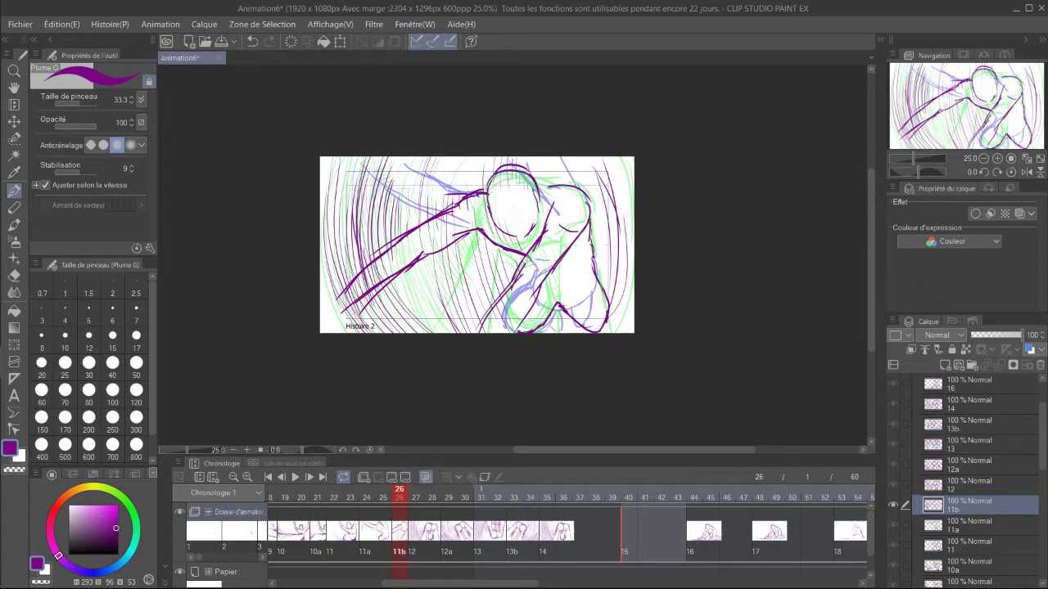
Step: Return to cel 14 at frame 35 and erase the inner torso lines between the legs
left_click(582, 498)
left_click(524, 498)
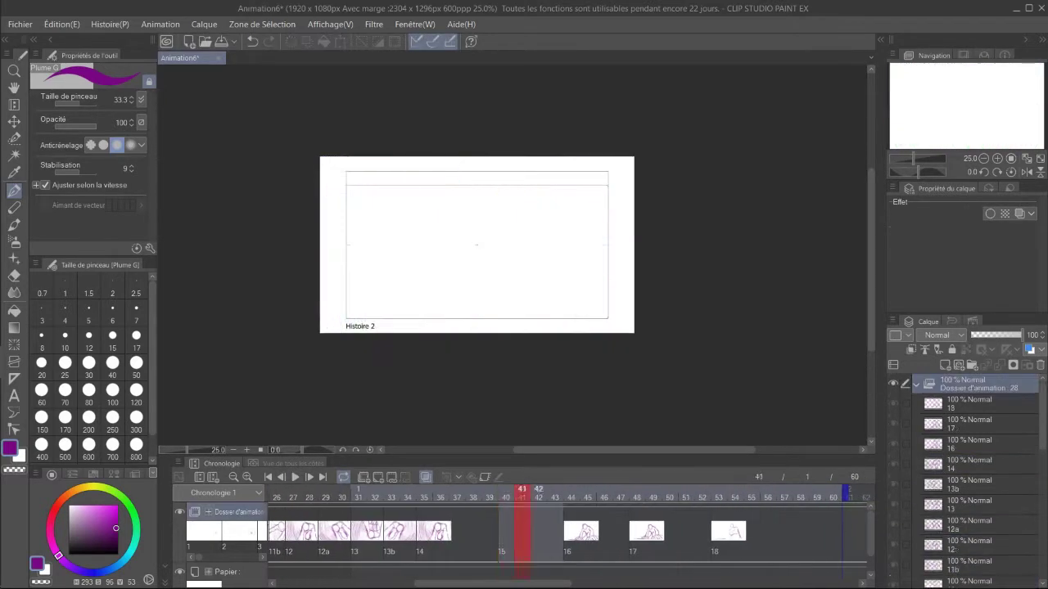
left_click(428, 497)
left_click(14, 276)
left_click_drag(555, 249, 525, 279)
Step: Duplicate cel 11b and rename the copy as 15
left_click(393, 498)
left_click(377, 498)
double_click(968, 565)
type("15")
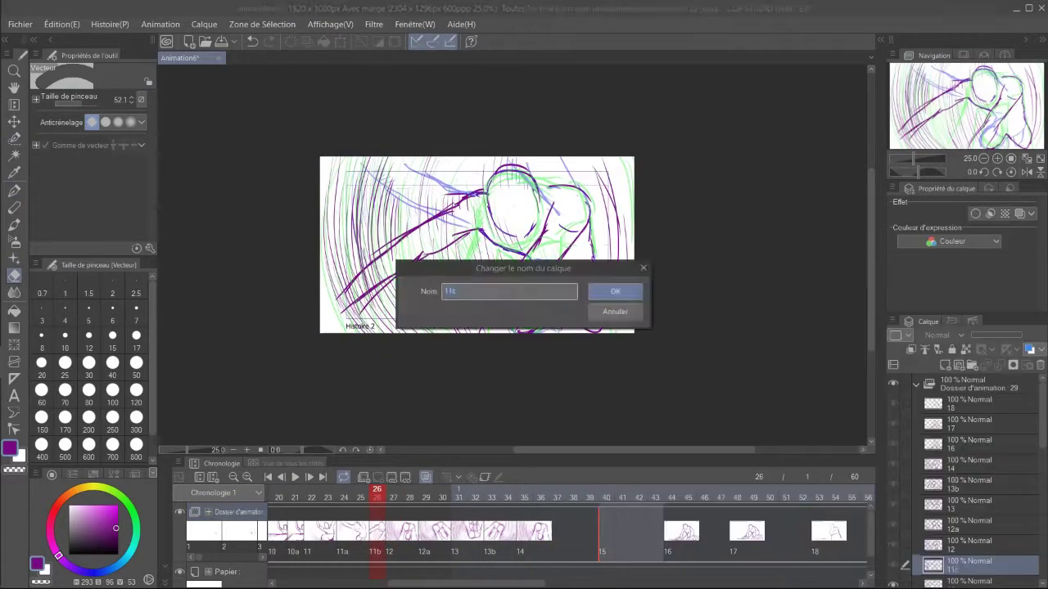
left_click(615, 292)
Step: Draw near-vertical motion strokes beside the crouching figure on cel 16 at frame 44
left_click(671, 498)
left_click(14, 190)
left_click_drag(445, 225, 441, 304)
left_click(737, 497)
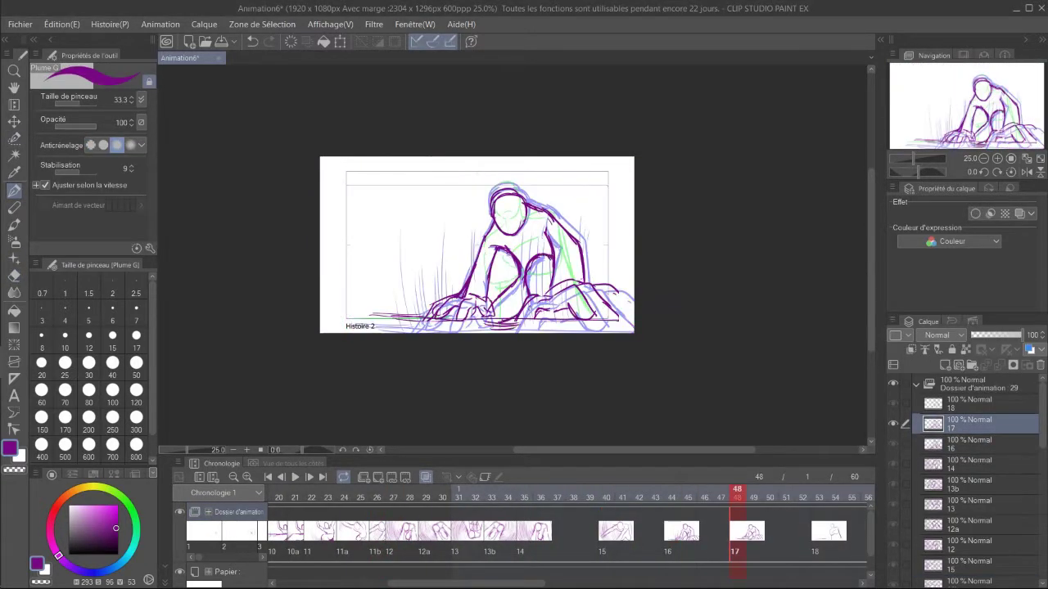
Step: Swap the names of cels 14 and 15 so that the duplicated 11b drawing comes first
right_click(556, 530)
right_click(524, 530)
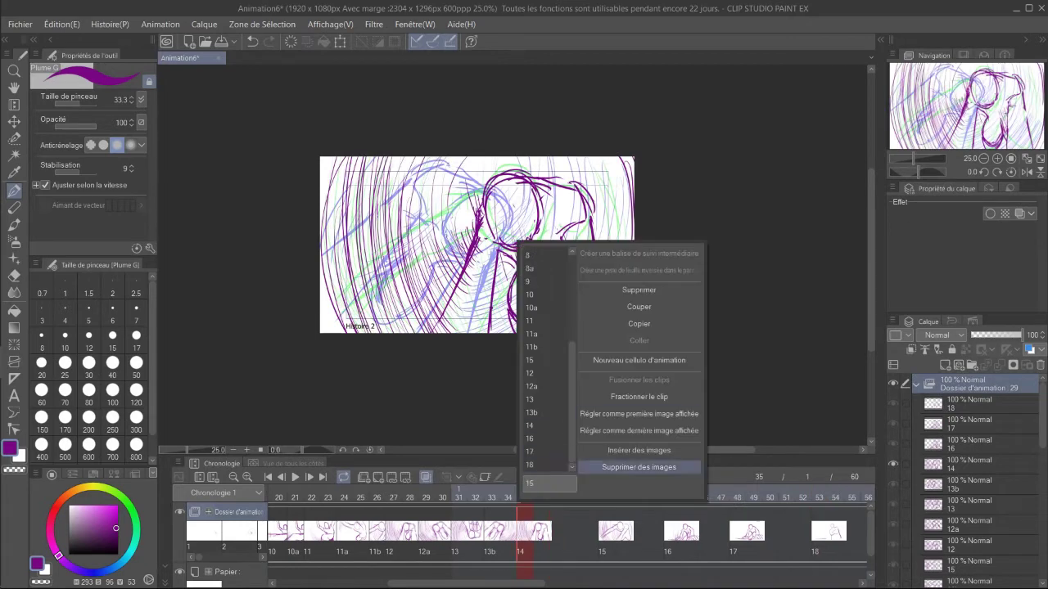
left_click(605, 530)
right_click(969, 566)
left_click(917, 393)
type("14")
key("Return")
left_click(523, 530)
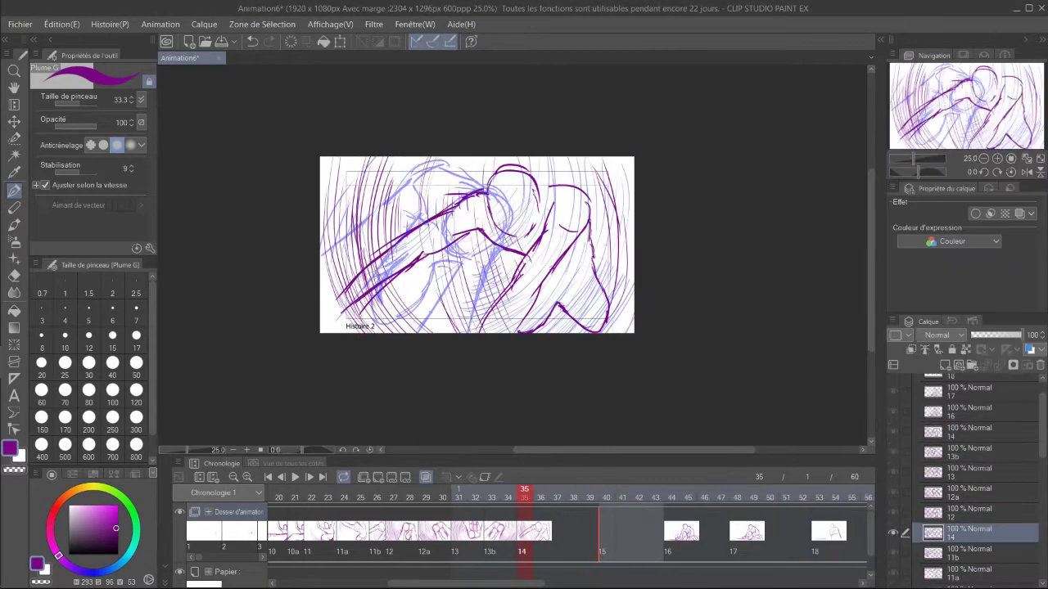
right_click(969, 432)
left_click(917, 270)
type("15")
key("Return")
Step: Rework the extended arm on cel 14 at frame 35 and check the movement in playback
left_click(296, 478)
key("space")
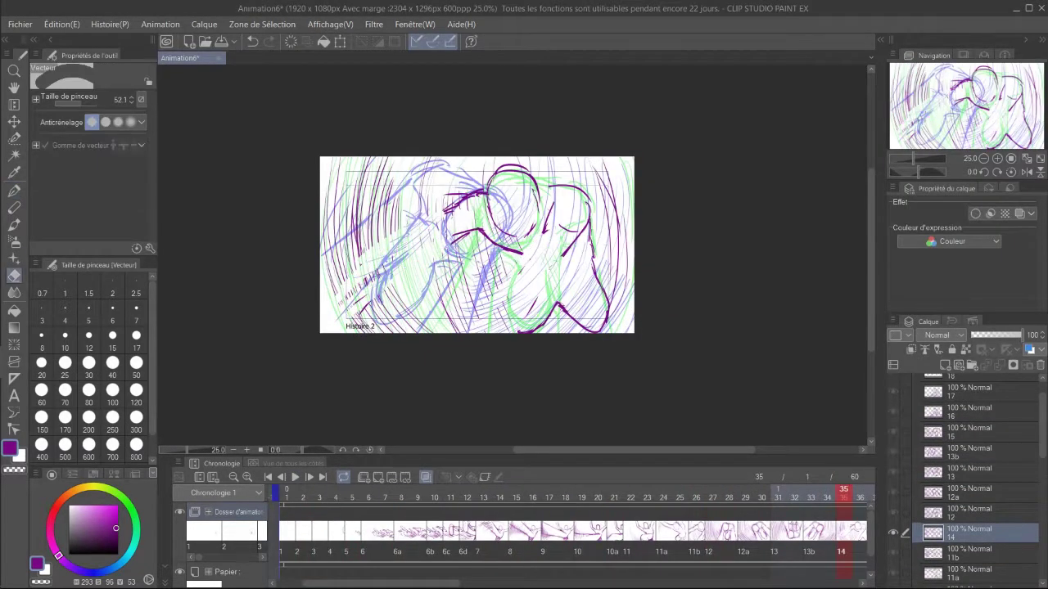
key("space")
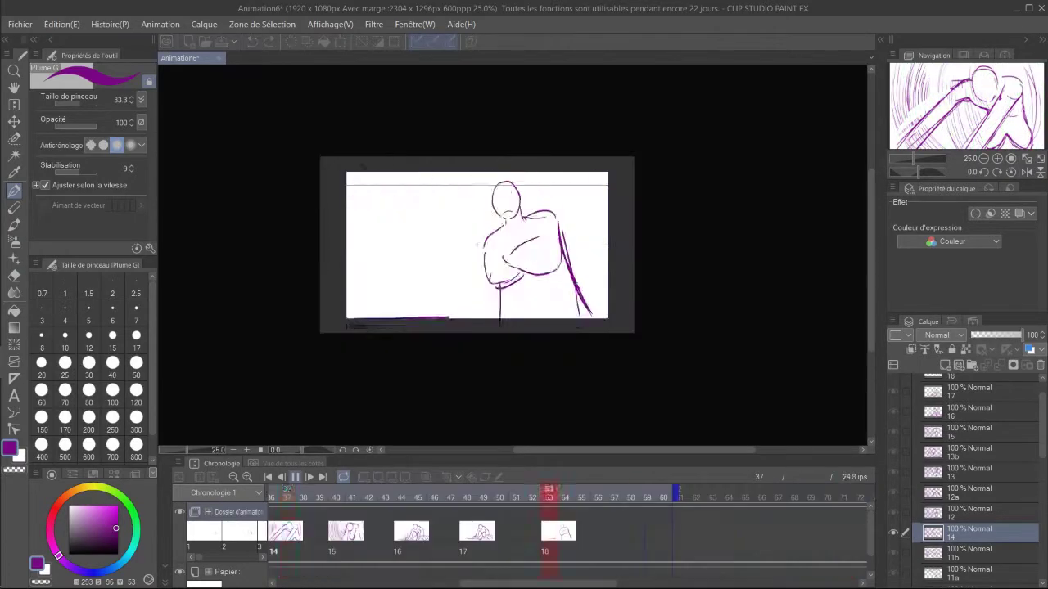
key("space")
Step: Delete surplus frames between cels 14 and 18 to shorten the animation to 53 frames, and play it back
left_click(420, 530)
type("3")
key("Return")
left_click(454, 530)
key("Return")
left_click(504, 530)
key("Escape")
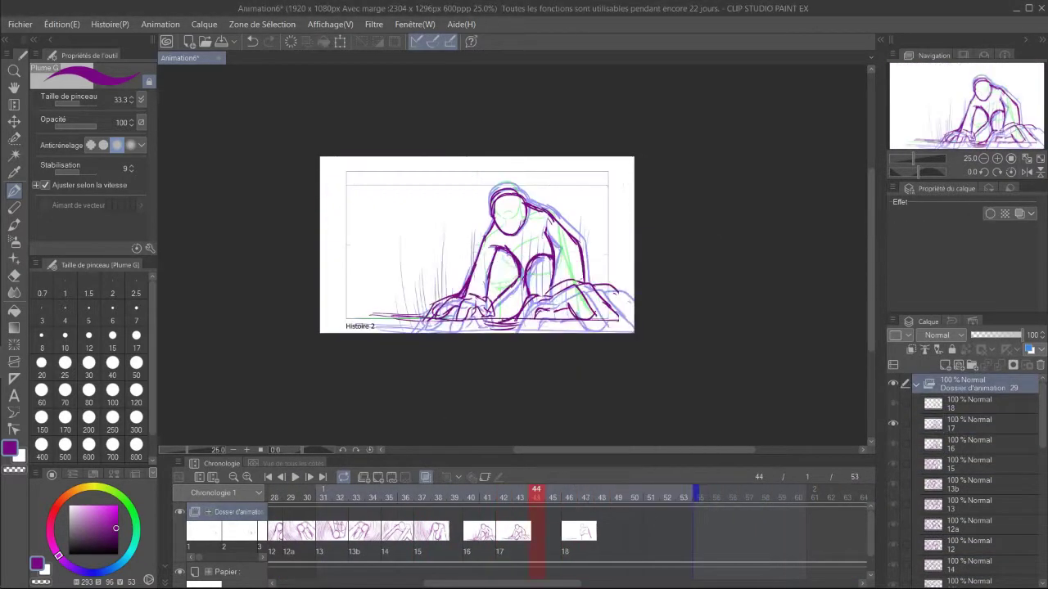
key("space")
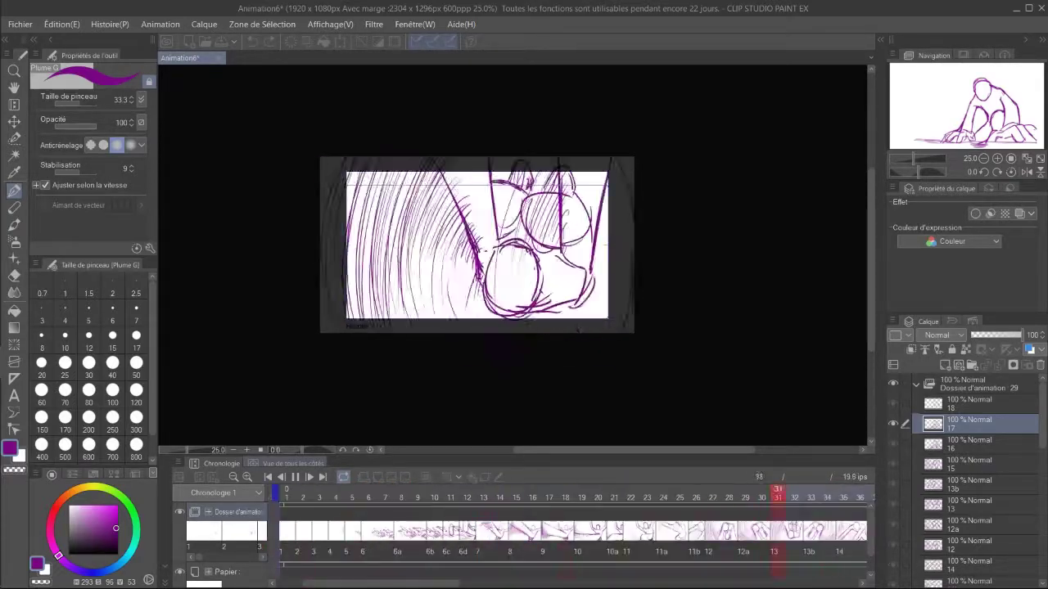
left_click(295, 477)
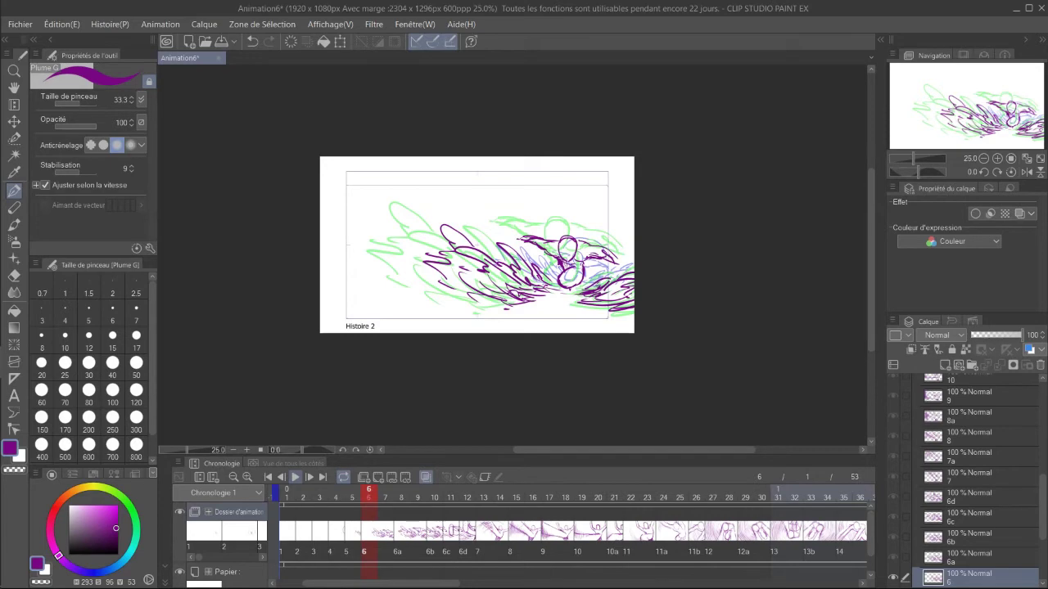
left_click(296, 477)
Step: Add cel 17a at frame 44 and sketch the seated figure's raised knee, folded leg and ground line
left_click(533, 494)
left_click(378, 477)
left_click_drag(552, 252, 505, 313)
left_click_drag(536, 250, 541, 291)
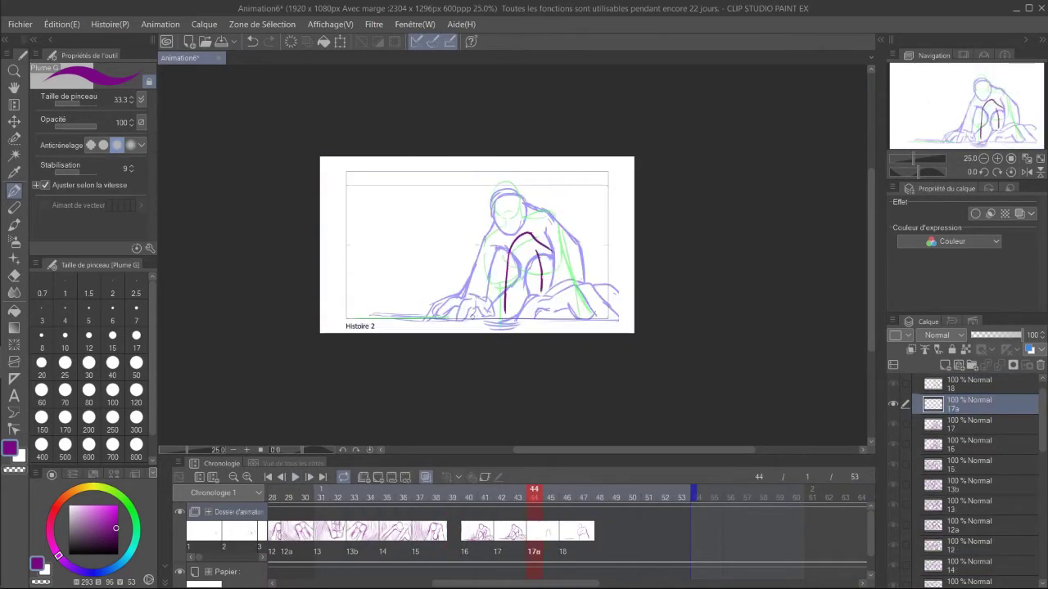
left_click_drag(471, 318, 524, 302)
left_click_drag(356, 319, 629, 314)
Step: Sketch the head, shoulders, arms and remaining leg contours on cel 17a, and play back the animation
mouse_move(501, 190)
left_mouse_down()
mouse_move(526, 194)
mouse_move(538, 215)
left_mouse_up()
left_click_drag(506, 281, 490, 296)
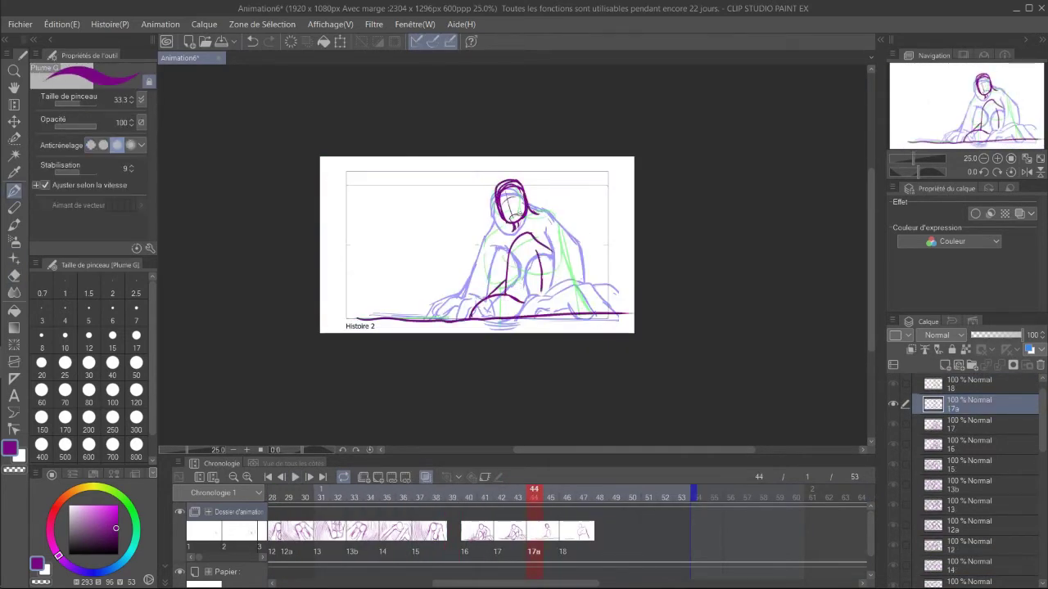
mouse_move(495, 236)
left_mouse_down()
mouse_move(471, 297)
mouse_move(545, 307)
left_mouse_up()
left_click_drag(539, 213, 615, 311)
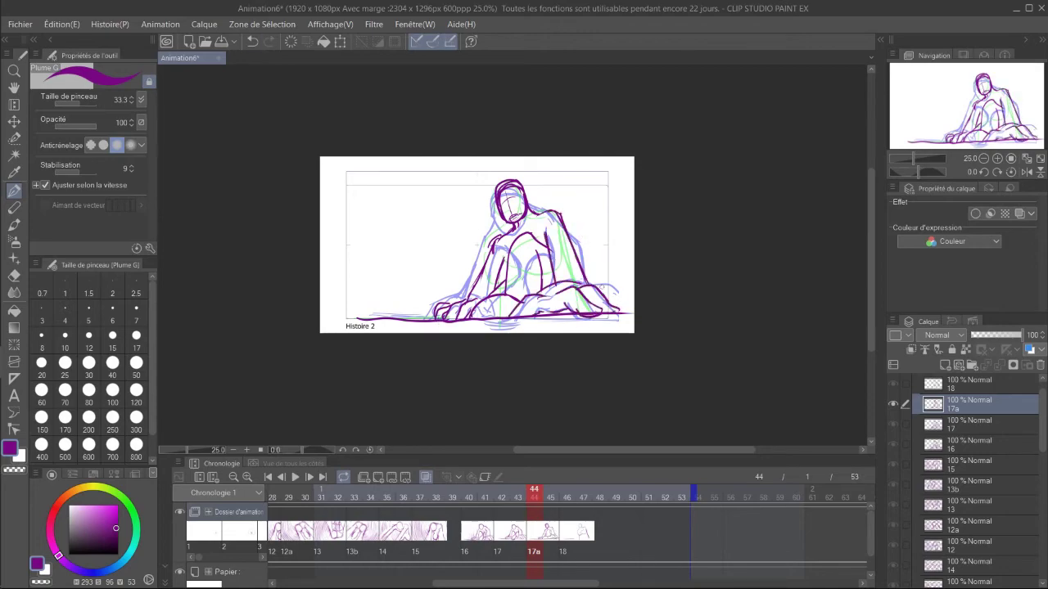
left_click(566, 494)
left_click(295, 477)
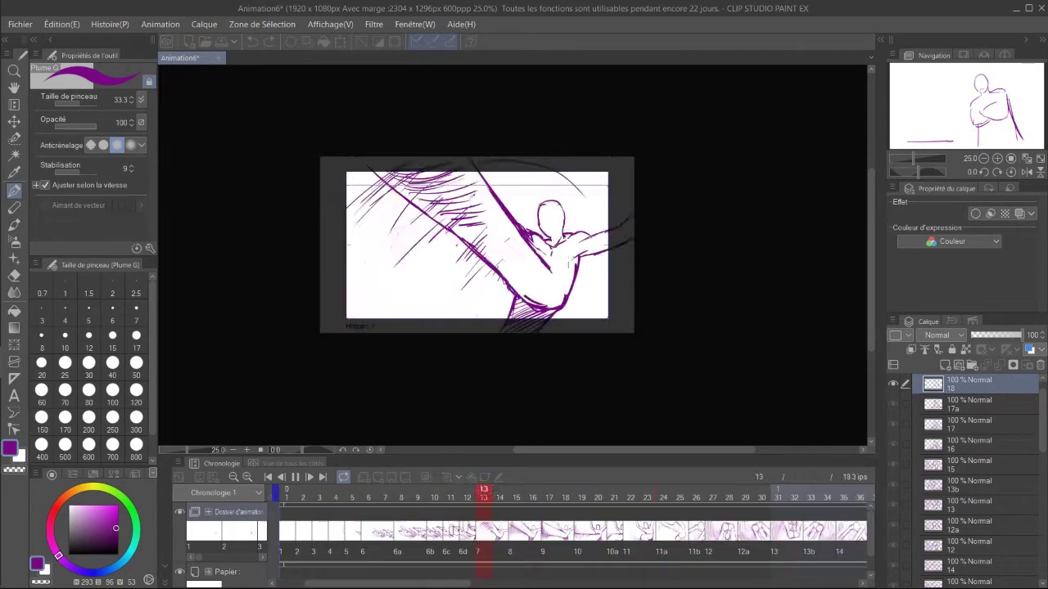